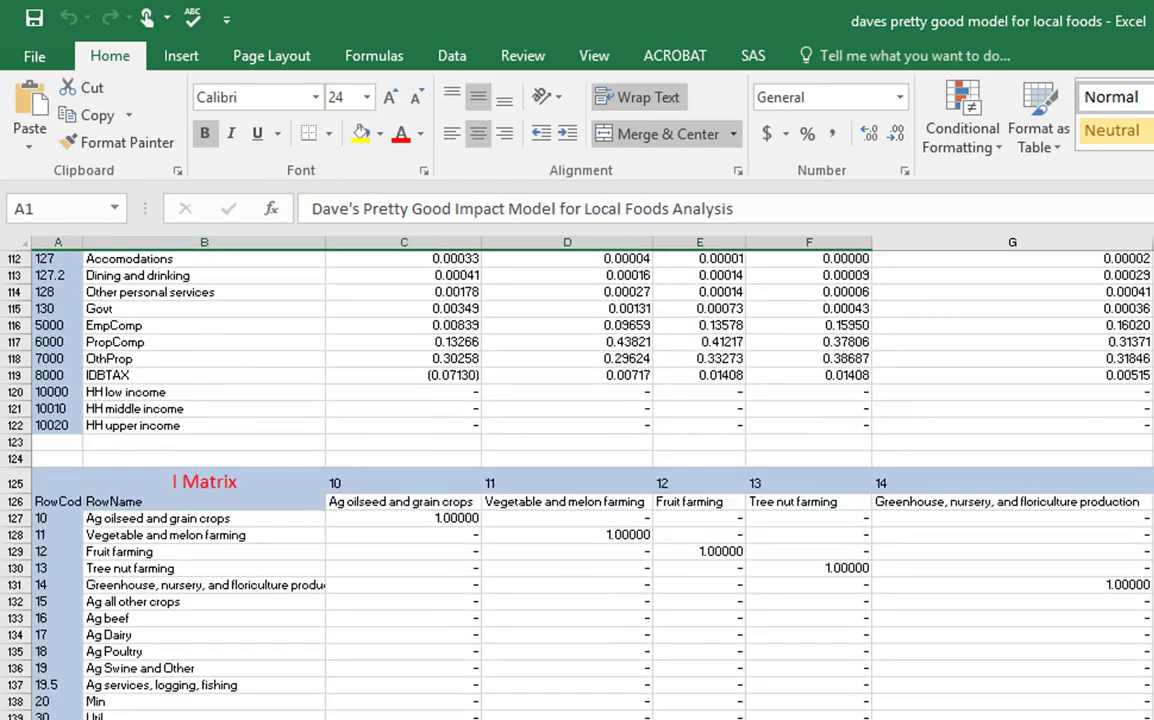
- Review the I Matrix and I-A Matrix below the Transactions Table, and return to the start of the sheet
scroll(577, 480, down, 5)
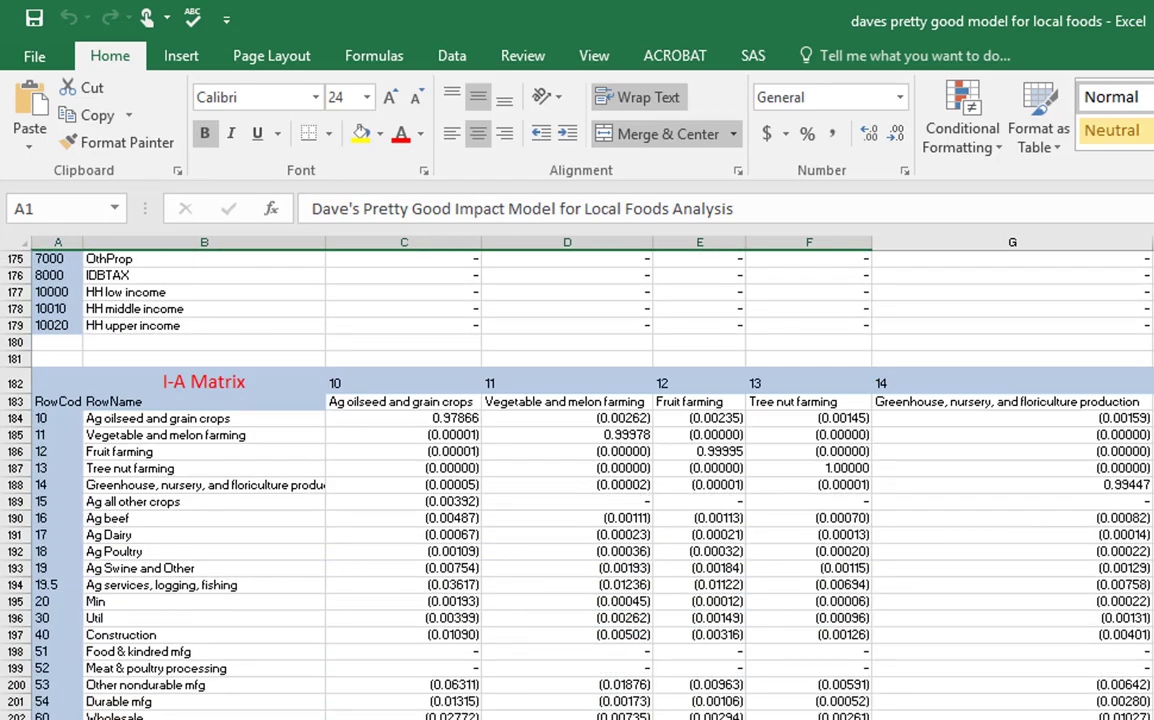
scroll(577, 480, up, 20)
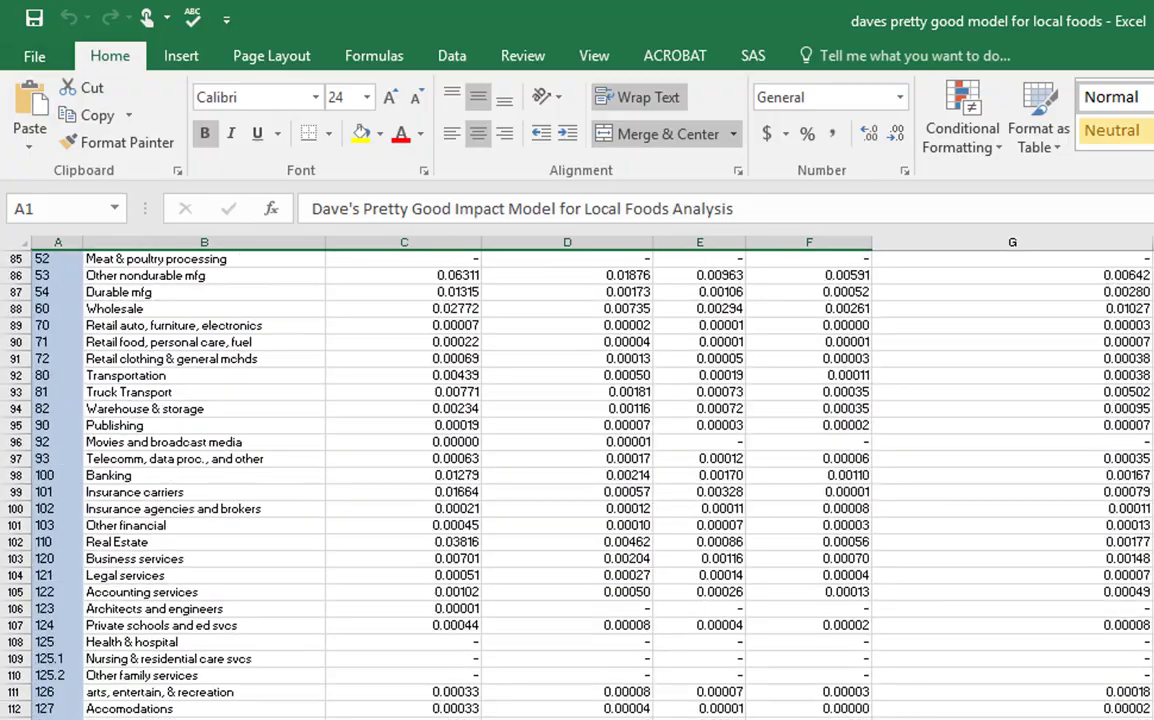
scroll(577, 480, up, 20)
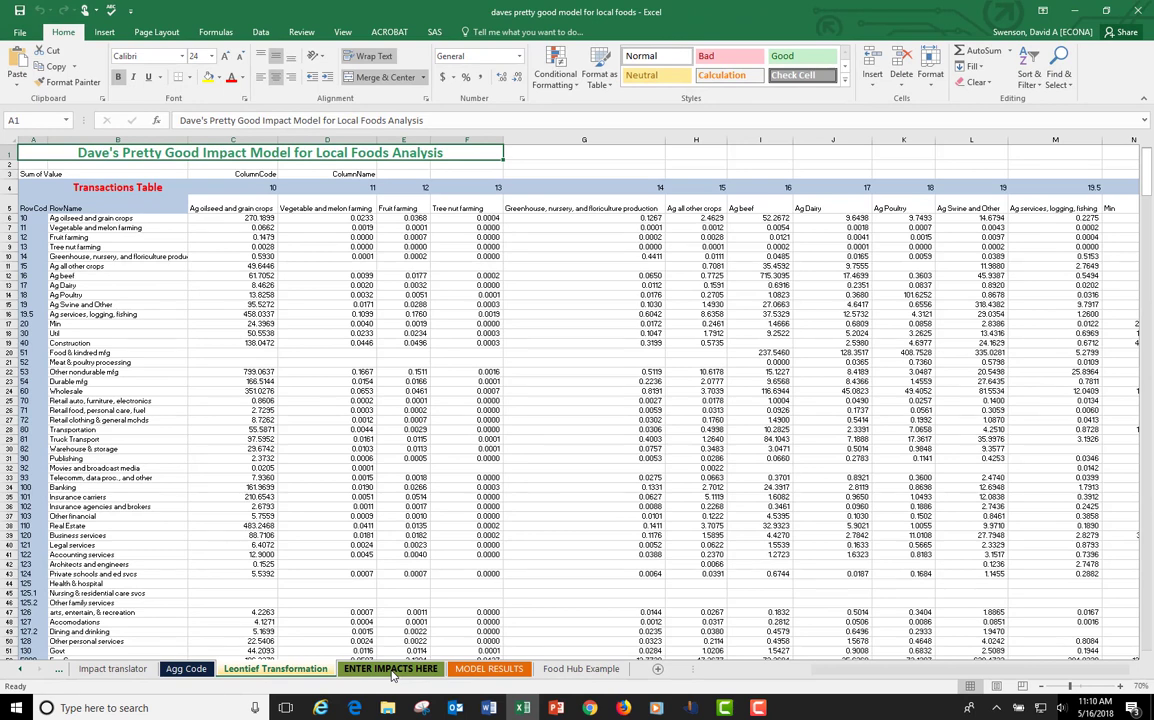
- On the ENTER IMPACTS HERE sheet, enter an initial direct output change of 100 million for the Construction sector
click(390, 669)
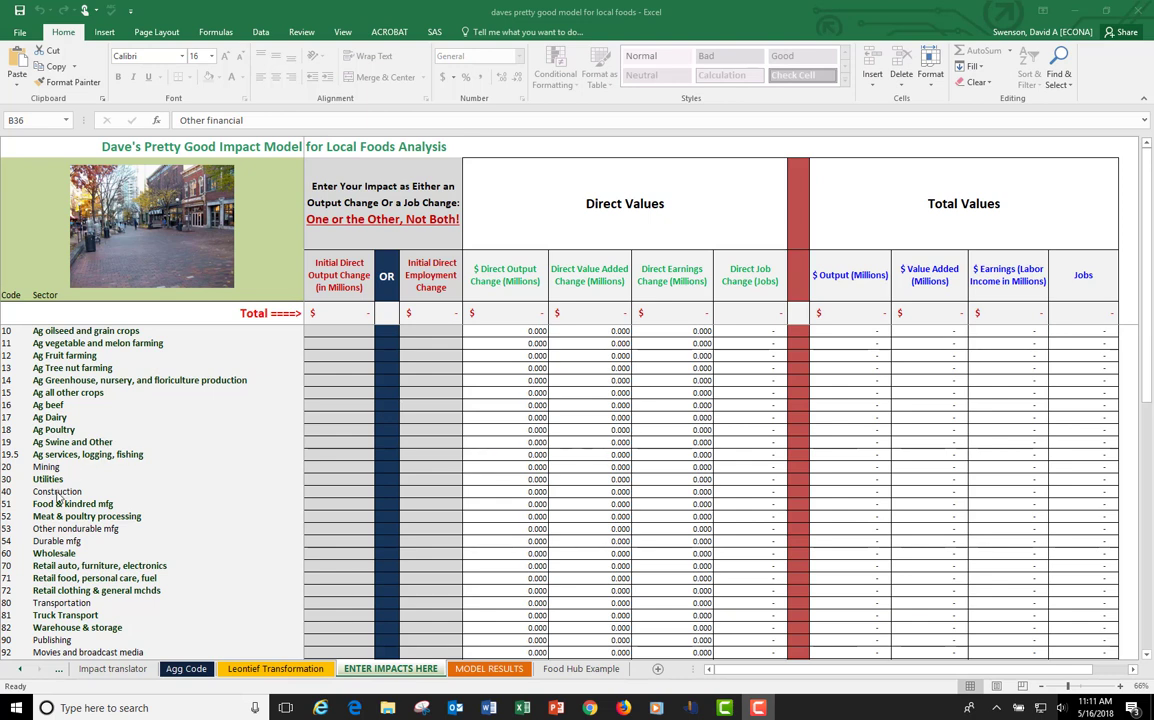
click(338, 490)
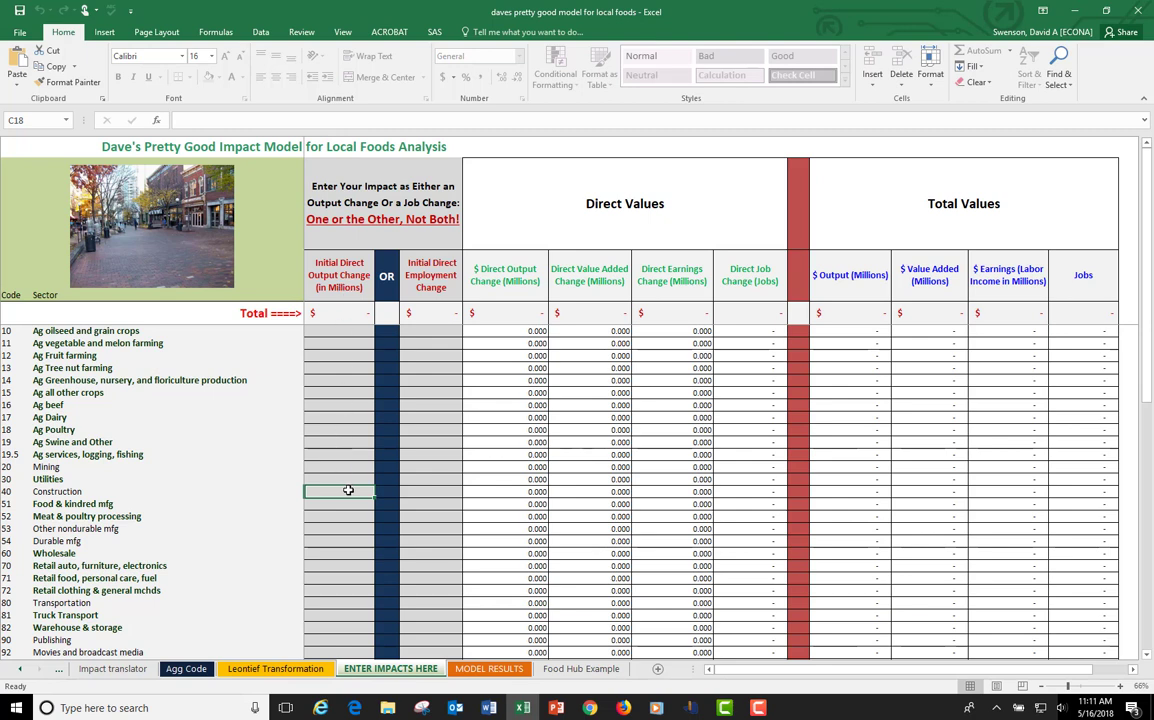
text(100)
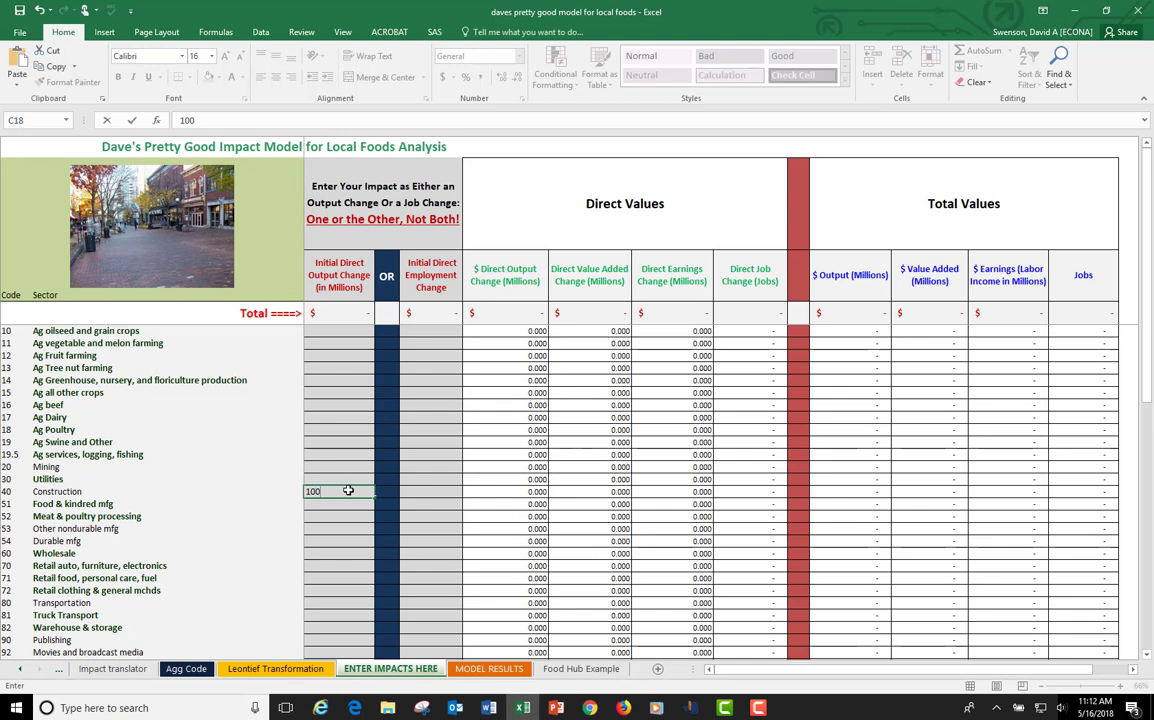
key(Return)
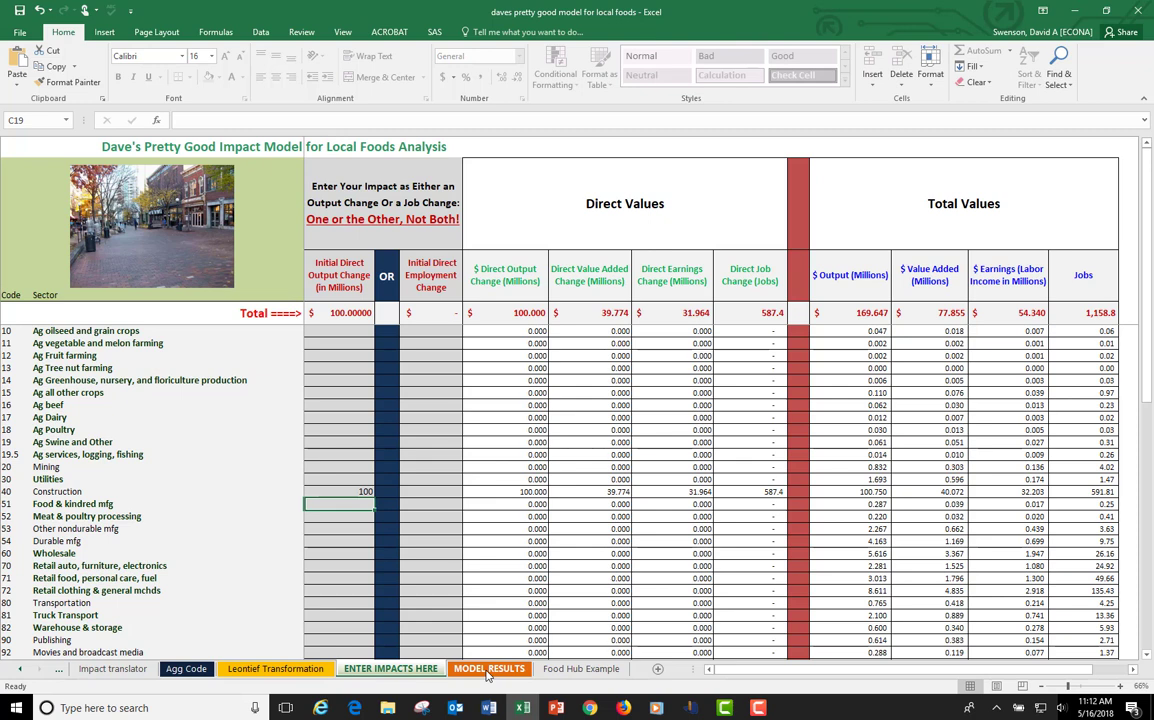
click(343, 492)
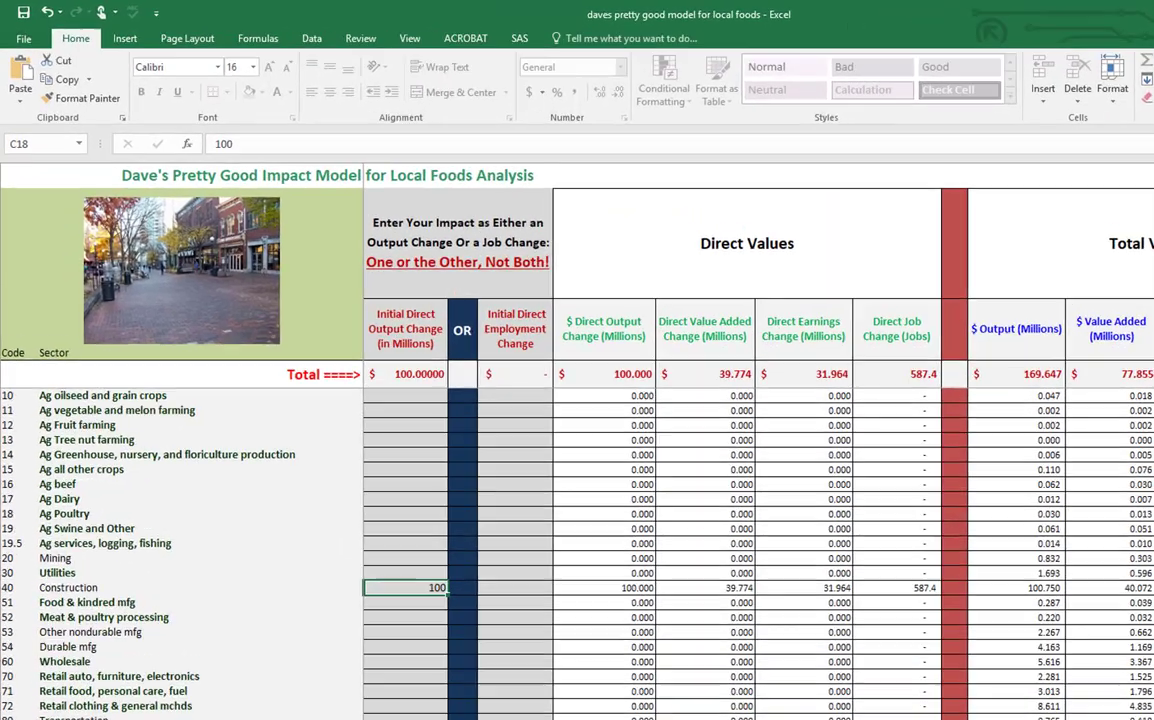
- Open the MODEL RESULTS sheet and examine the direct industrial output, value added and labor income cells
click(490, 670)
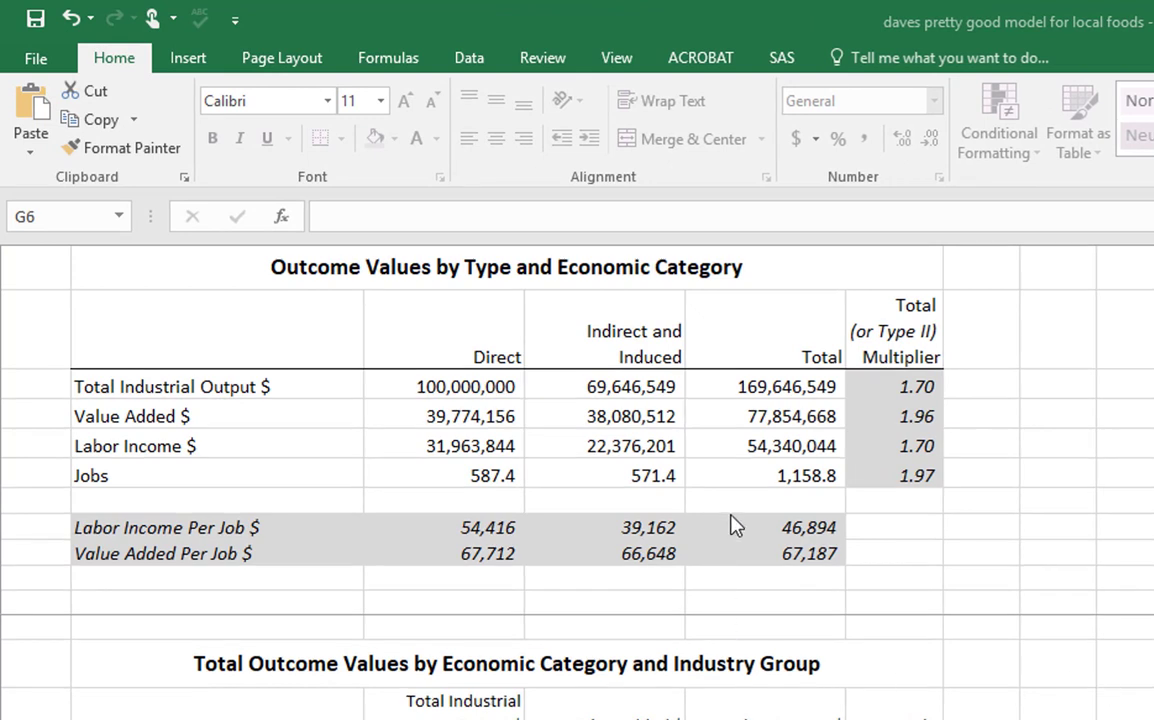
click(444, 384)
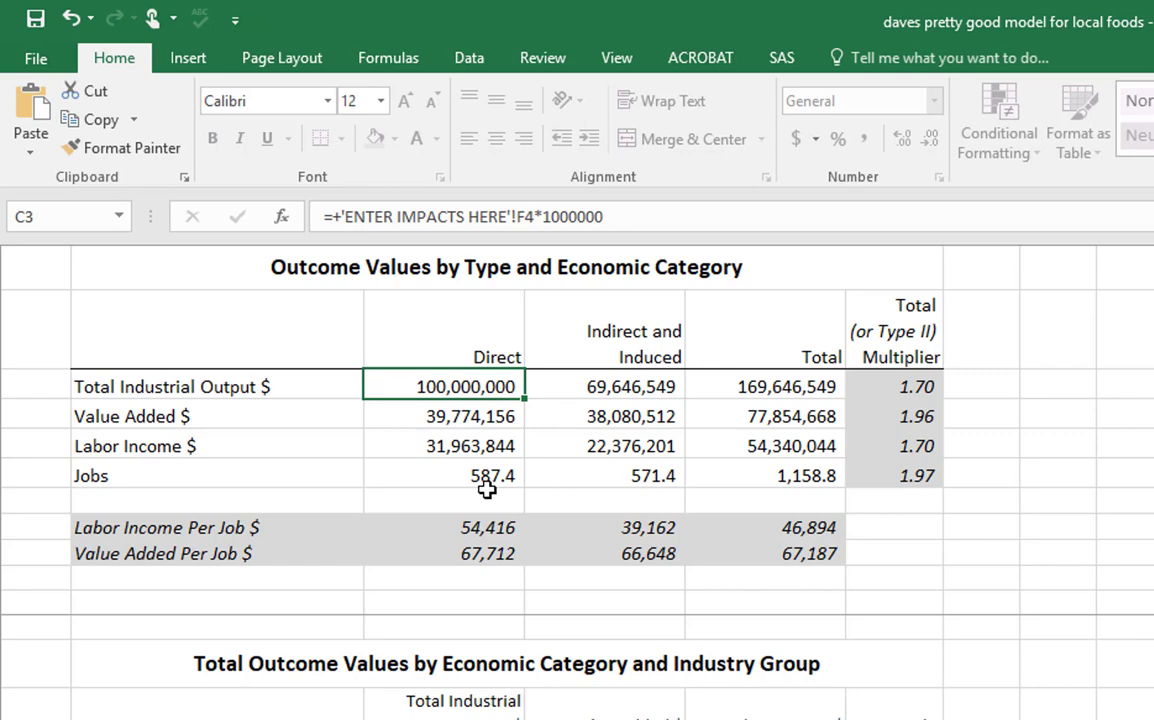
click(432, 446)
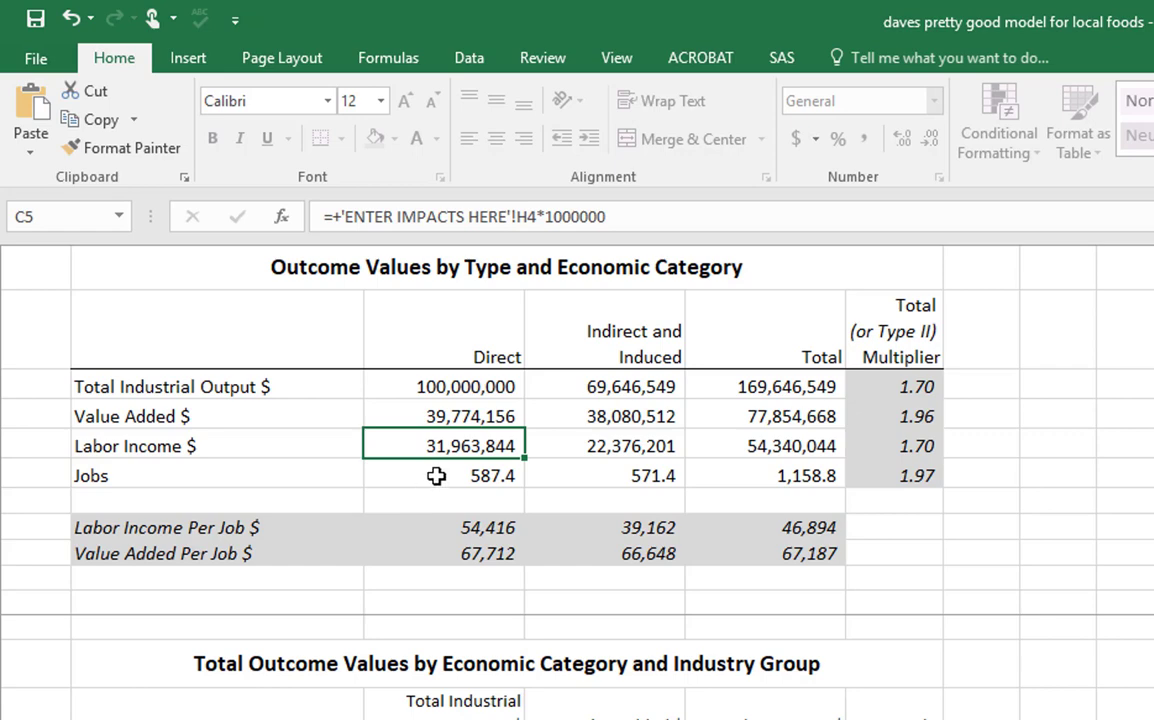
click(446, 417)
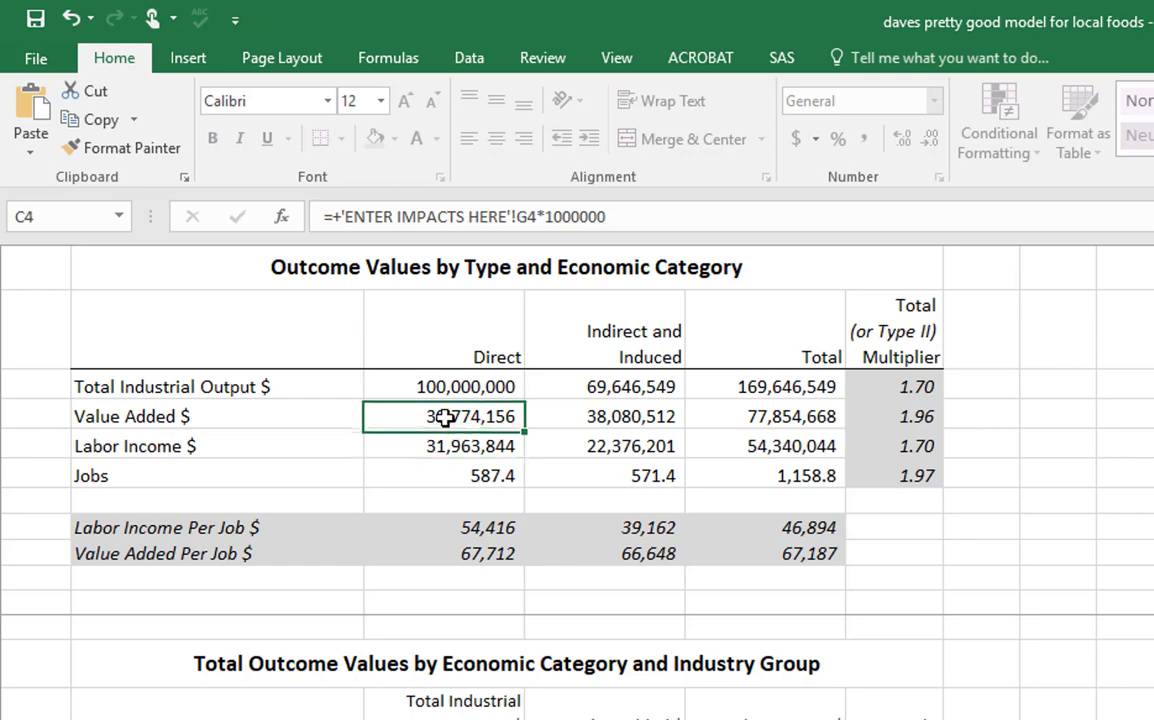
click(375, 444)
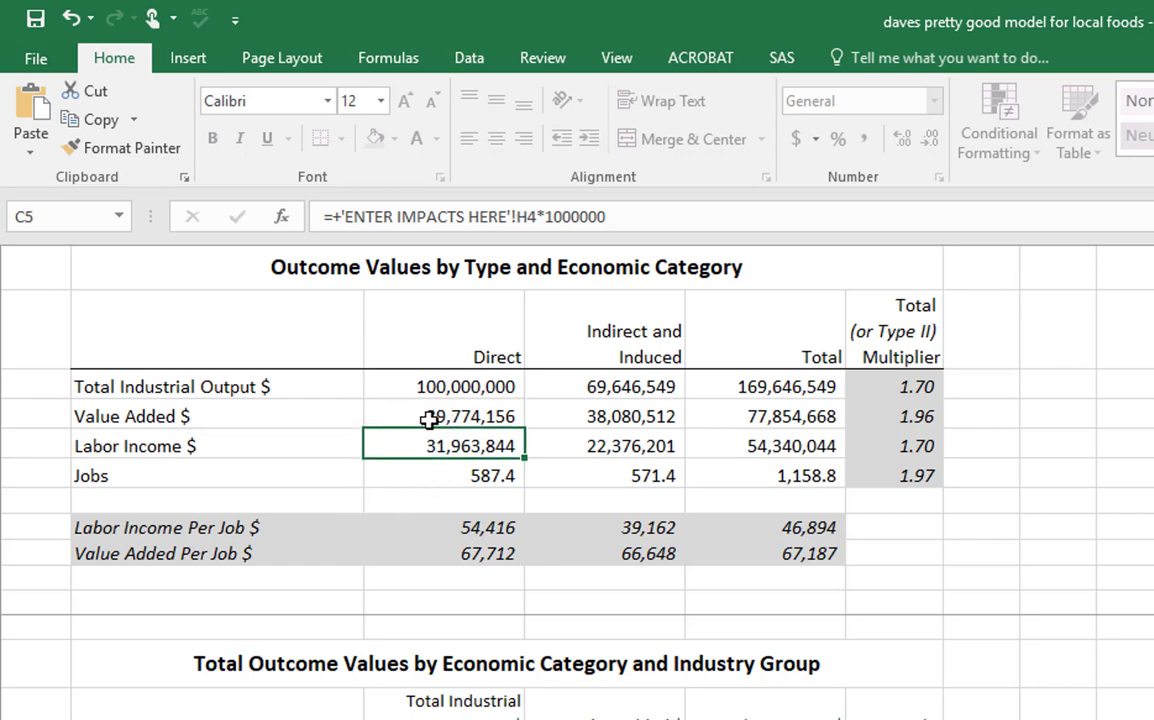
click(430, 424)
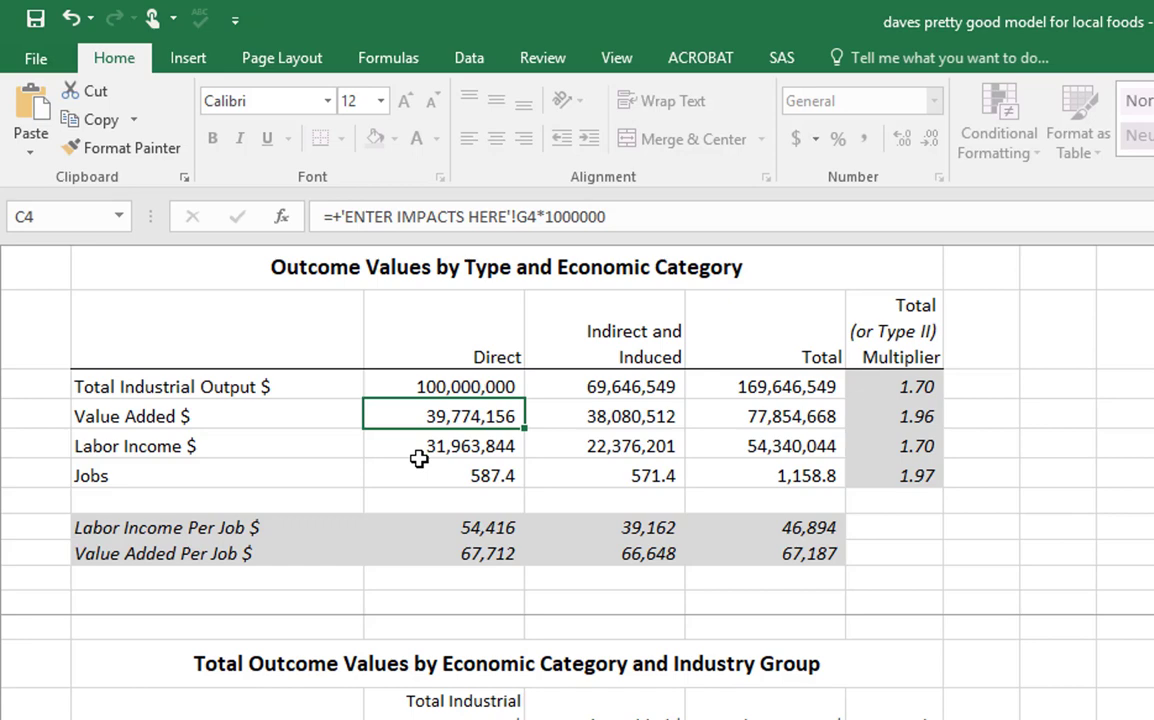
click(457, 386)
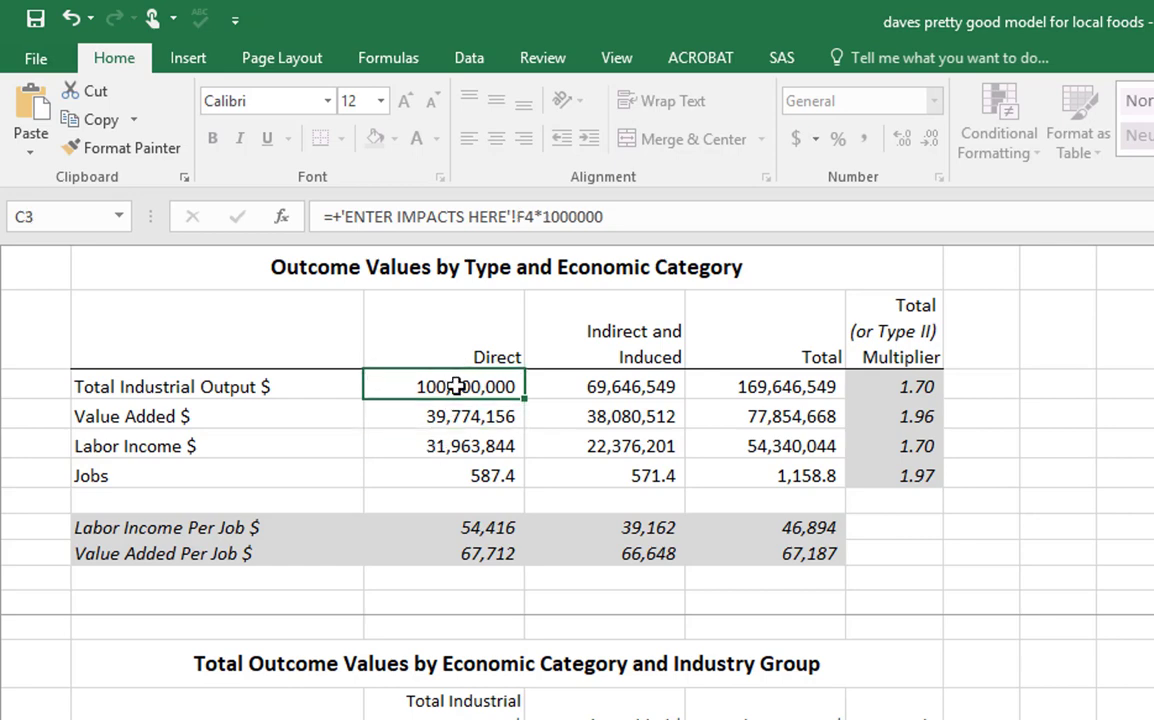
- Examine the indirect and induced, total, direct and multiplier cells for Total Industrial Output, plus the labor income multiplier
click(638, 390)
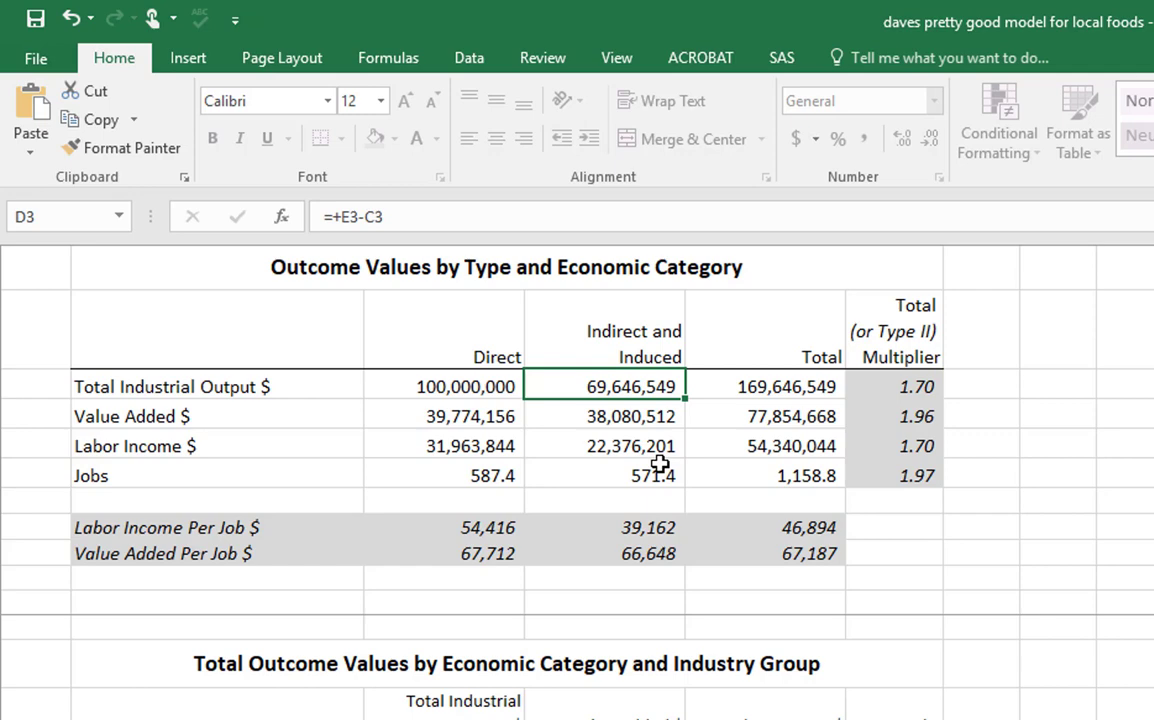
click(781, 391)
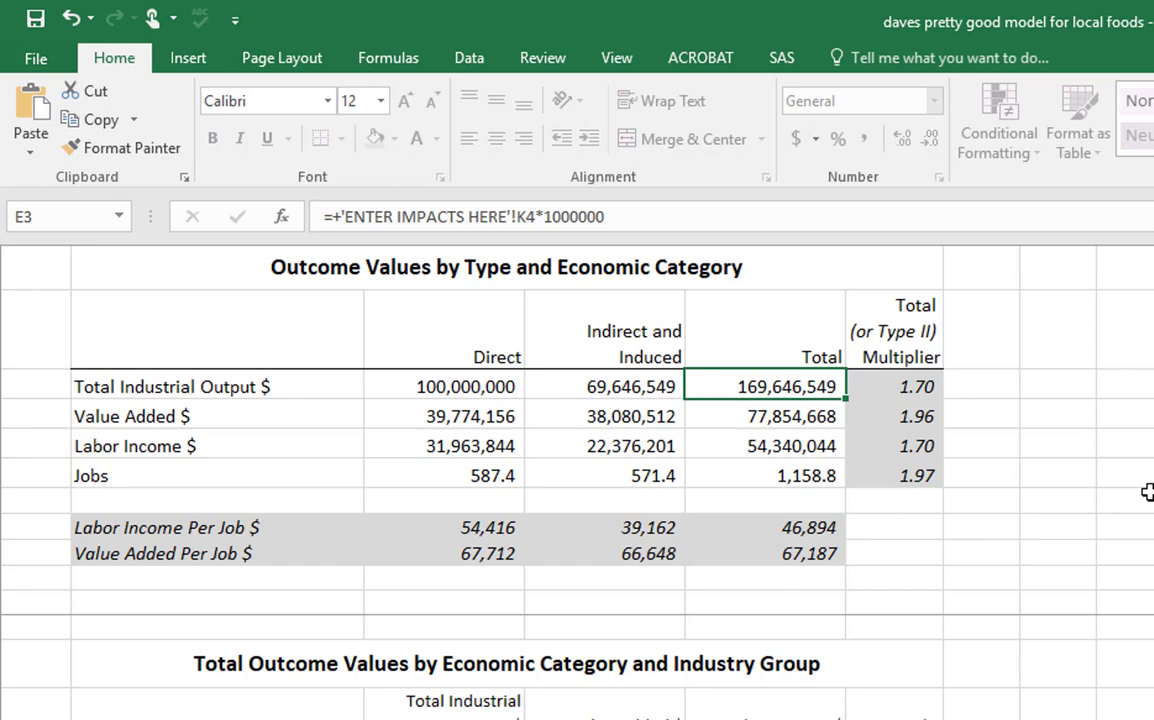
click(507, 390)
click(857, 386)
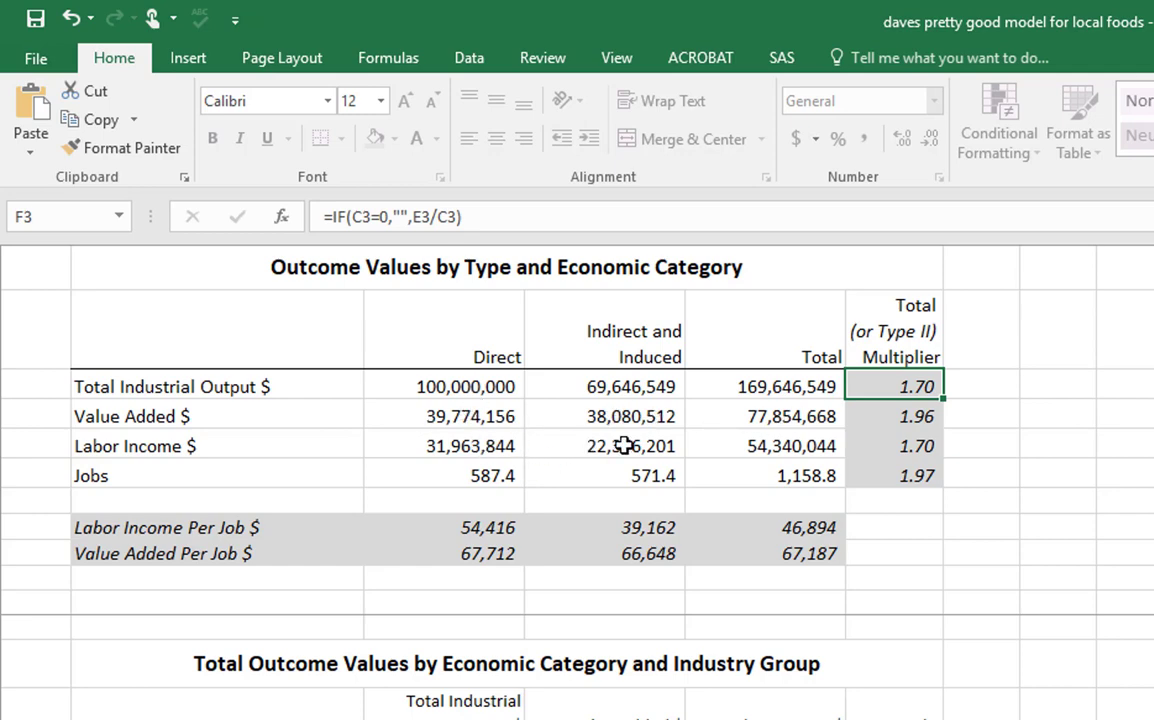
click(862, 446)
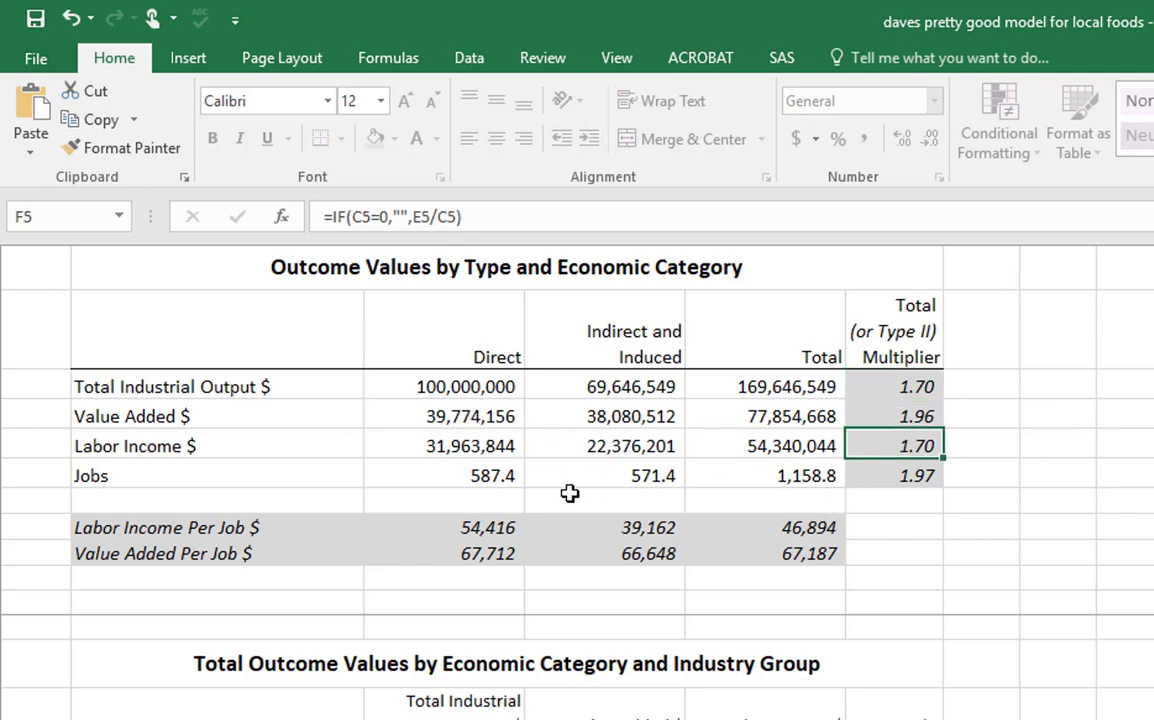
- Examine the Jobs row's direct, indirect and induced, total and multiplier cells, and highlight the whole multiplier column
click(440, 477)
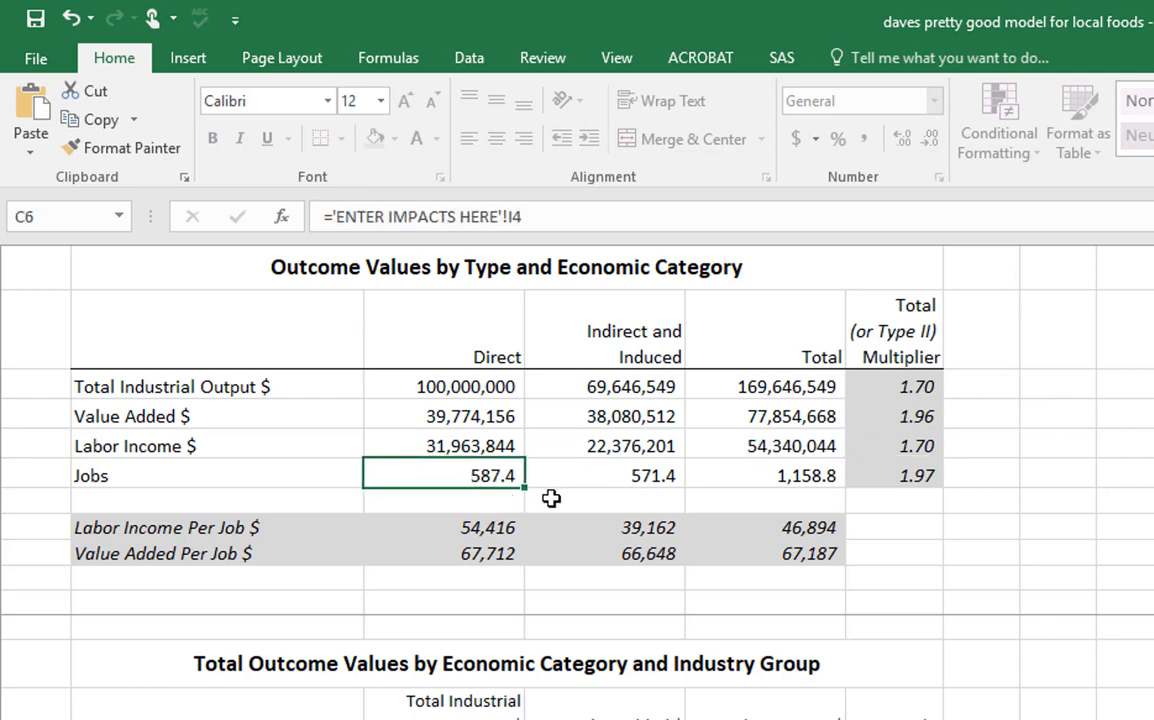
click(630, 476)
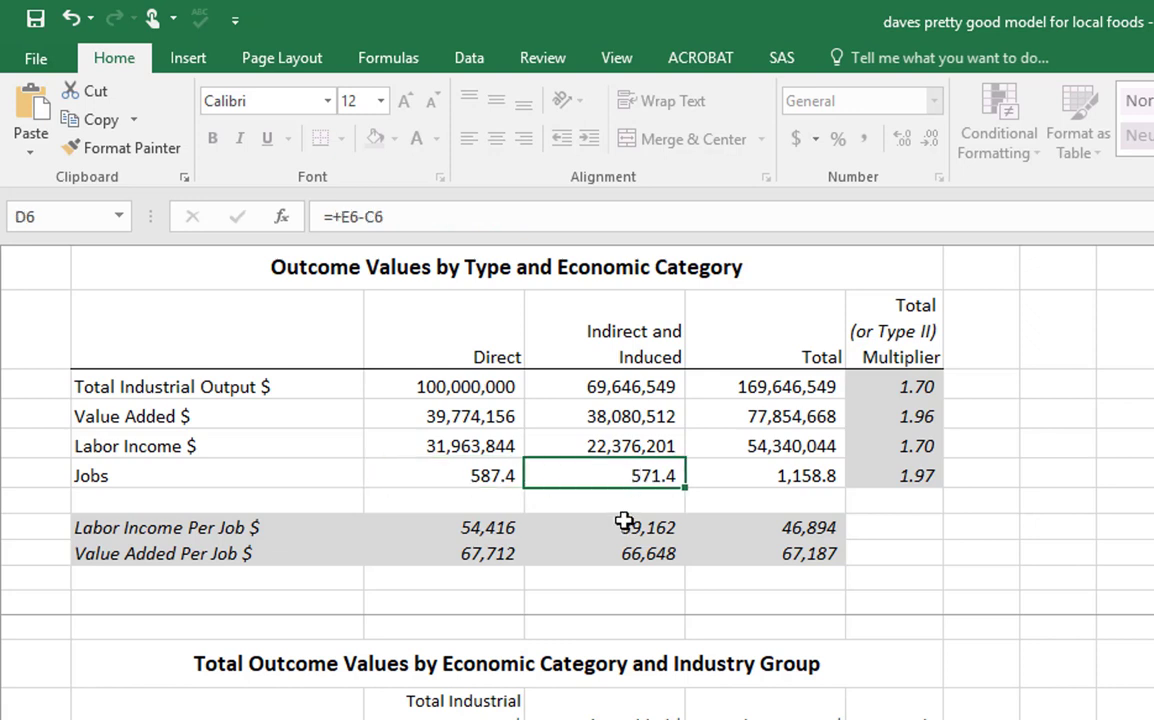
click(805, 476)
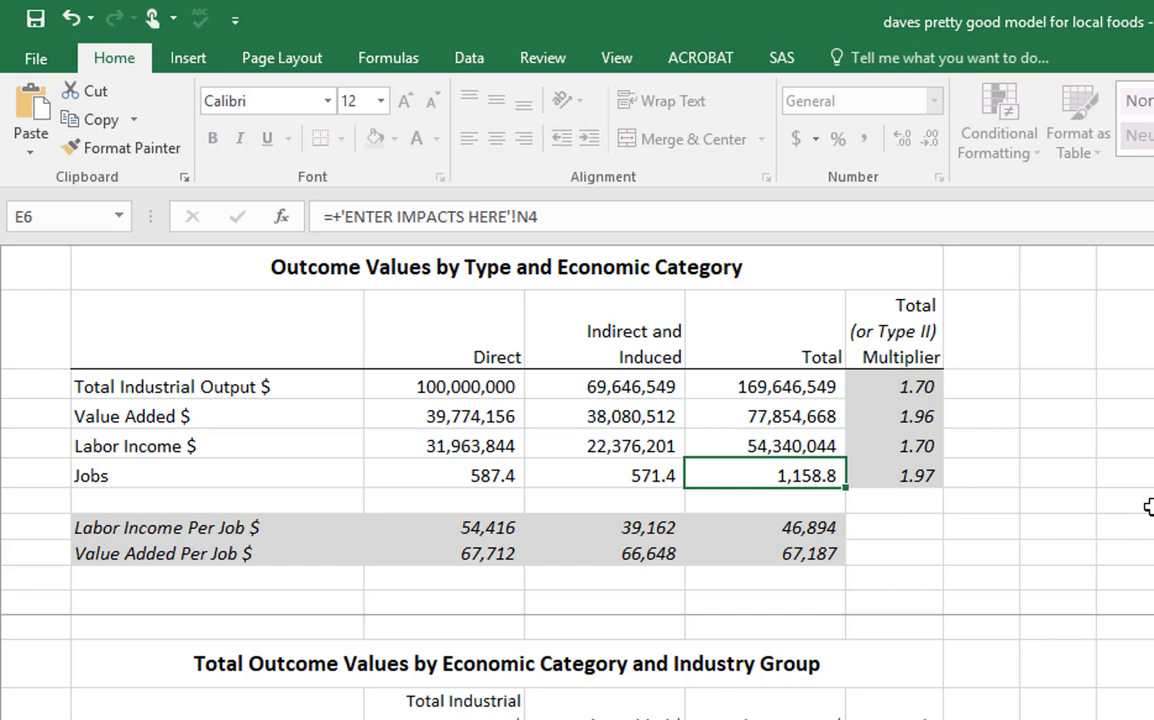
click(930, 483)
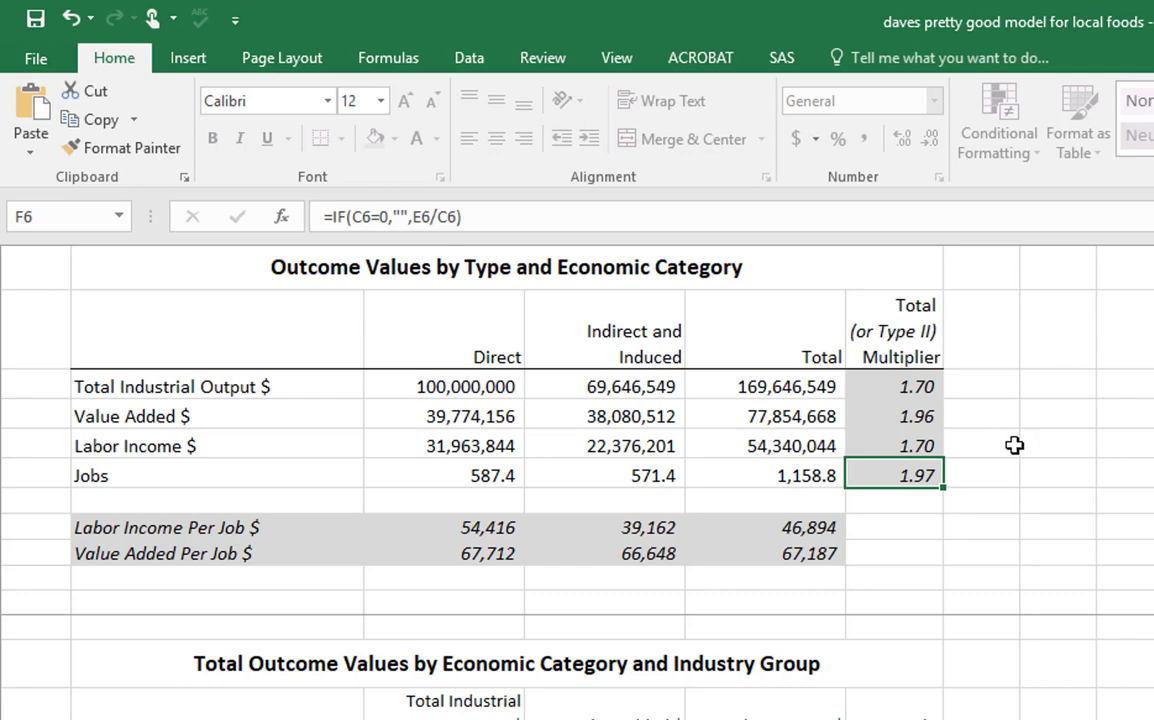
drag(922, 385, 918, 476)
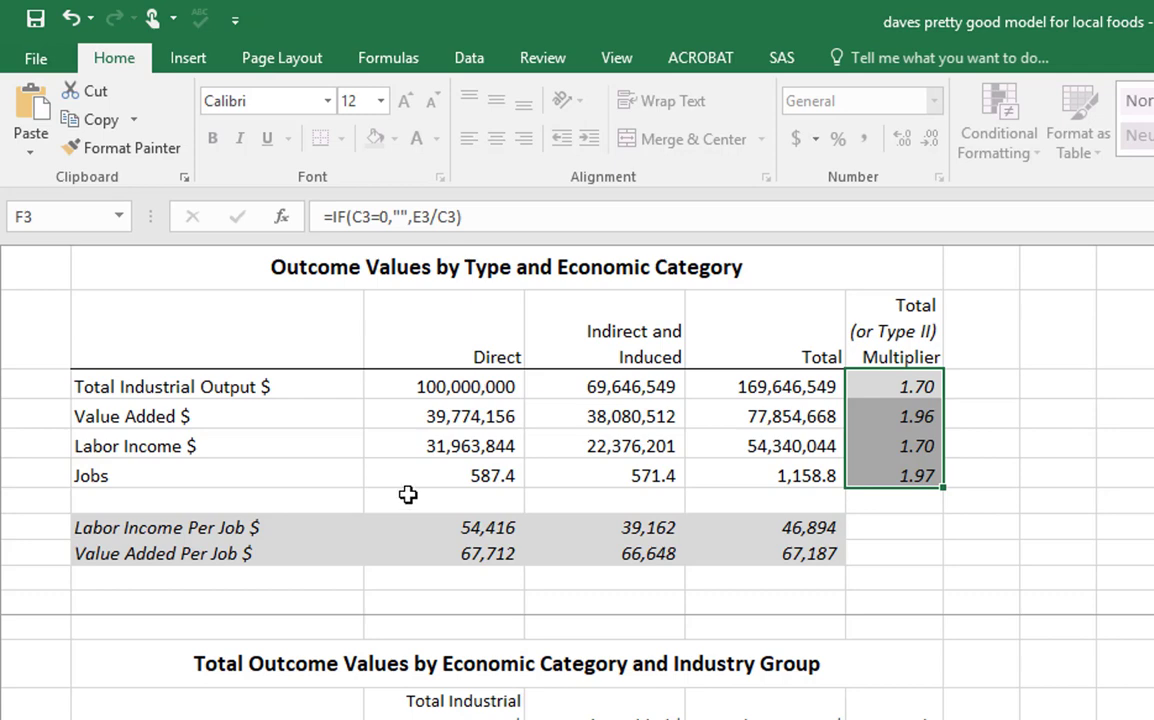
click(480, 474)
click(600, 476)
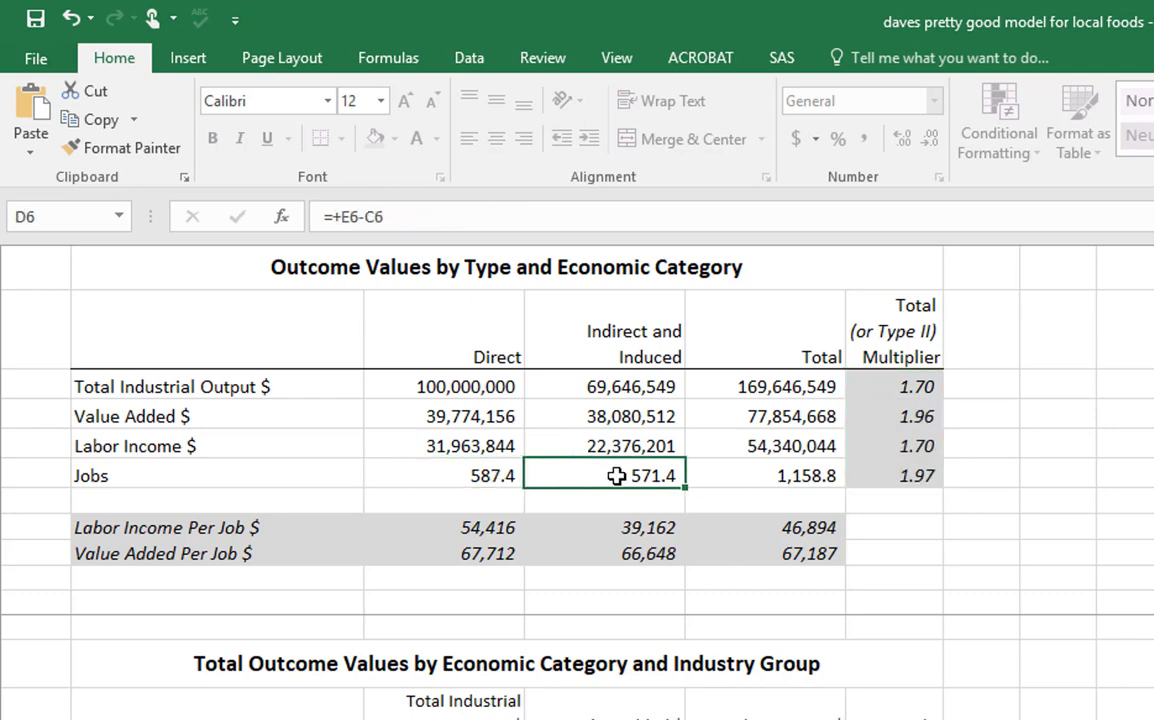
click(762, 477)
- Compare Labor Income Per Job across the direct, indirect and induced, and total columns of the outcome table
click(483, 390)
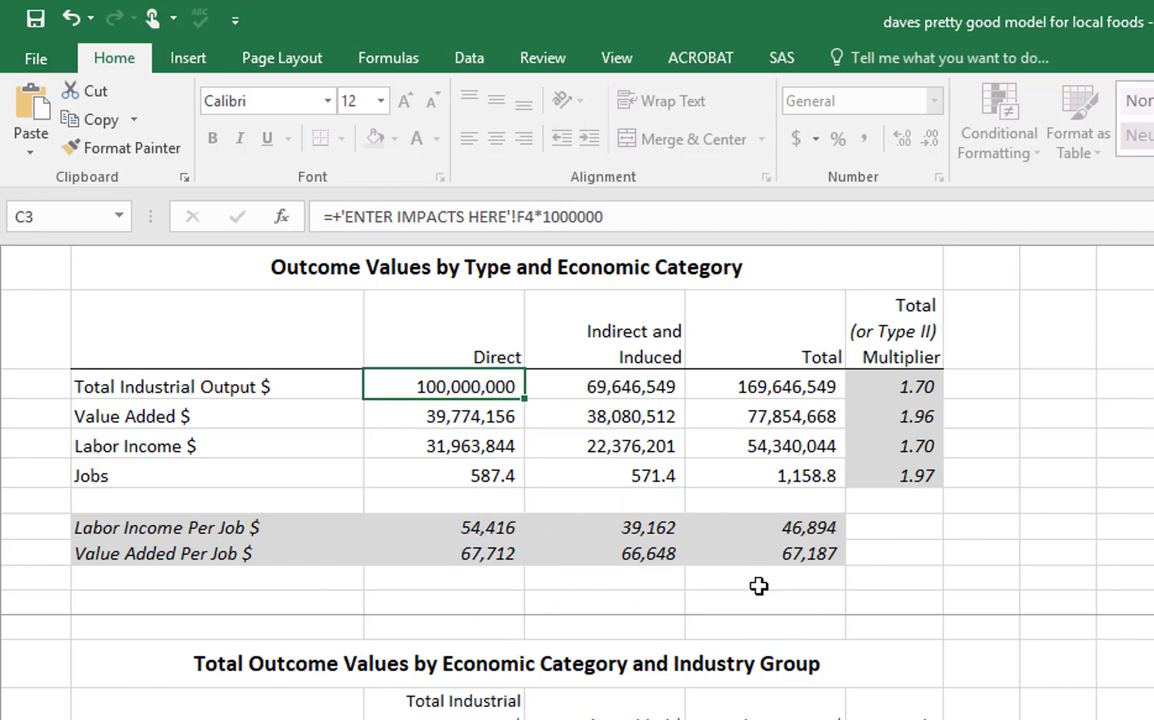
key(Down)
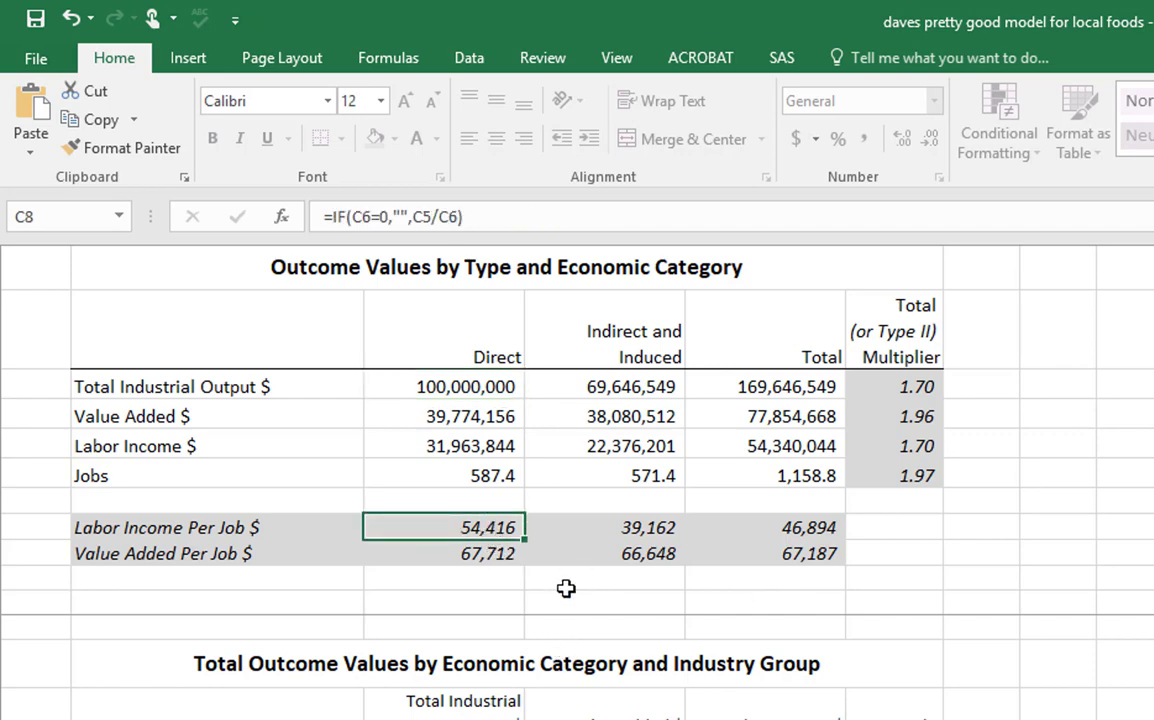
click(620, 527)
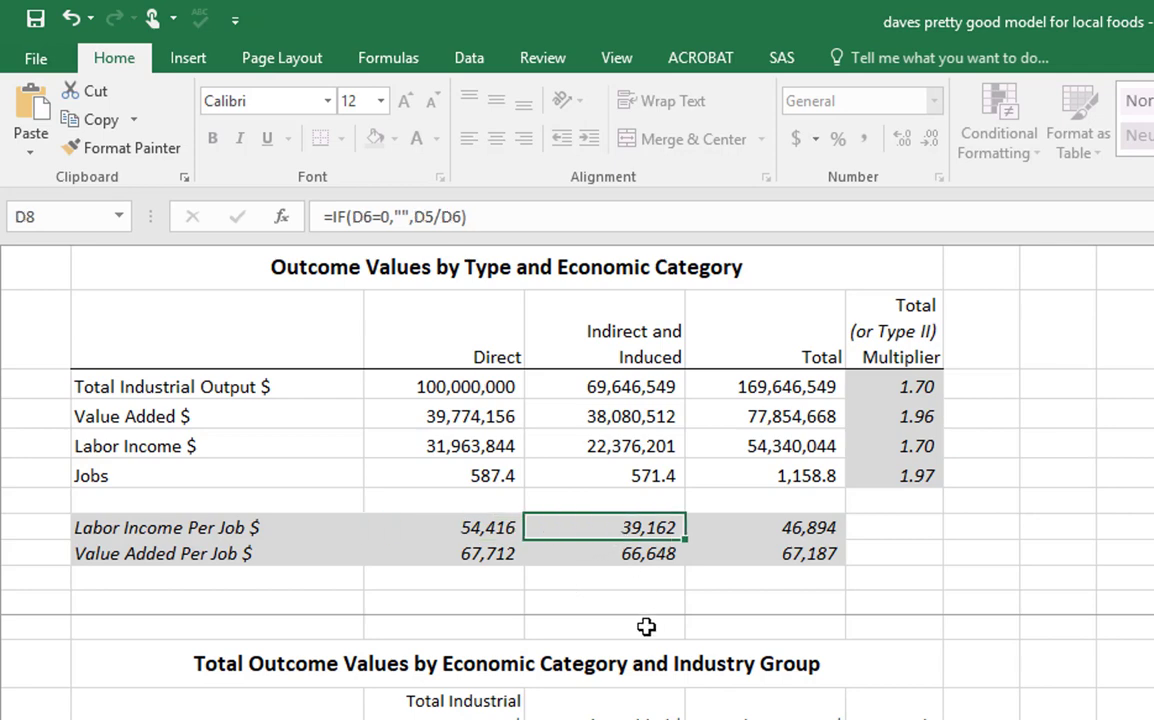
drag(470, 527, 797, 530)
click(962, 545)
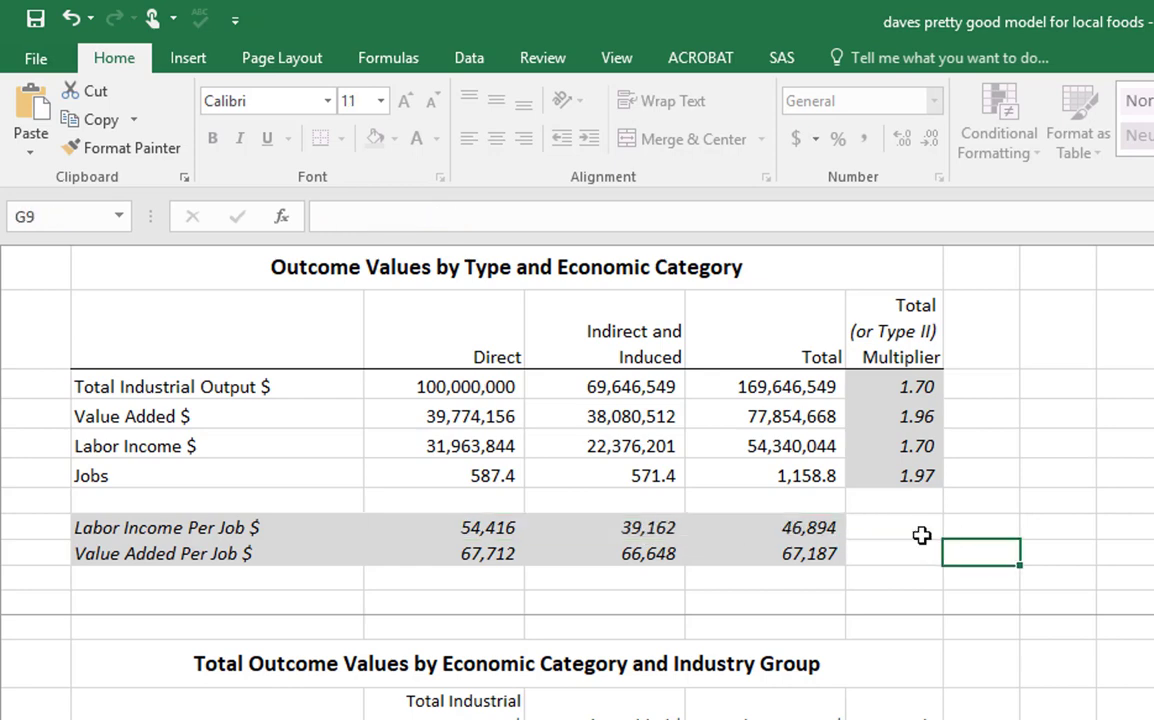
click(827, 527)
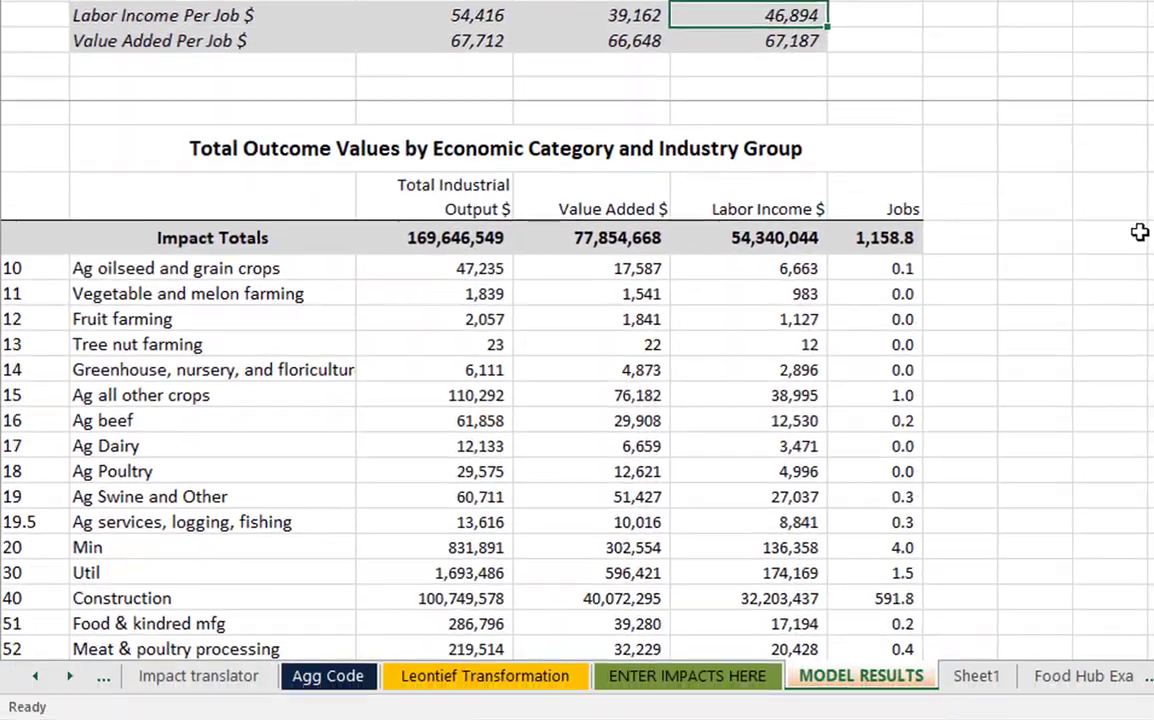
- Review the outcome values by industry group, highlighting the Construction row from total industrial output through jobs
scroll(1138, 188, down, 2)
scroll(1138, 188, up, 1)
scroll(1138, 188, down, 1)
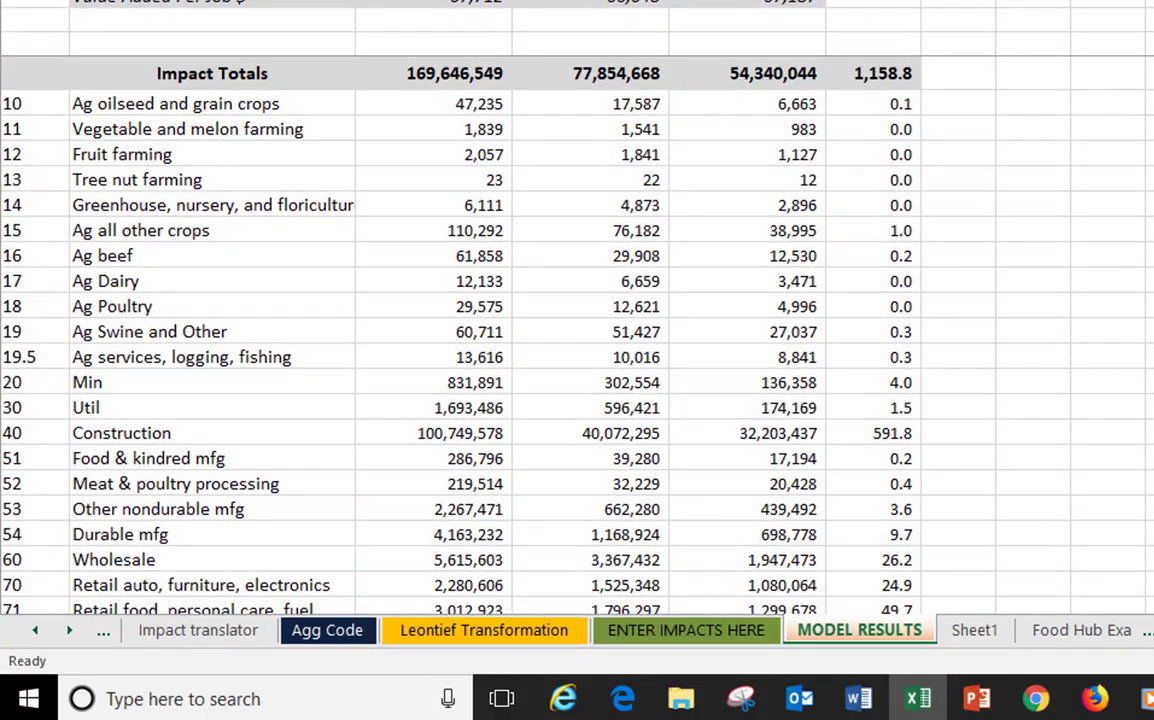
scroll(866, 420, down, 1)
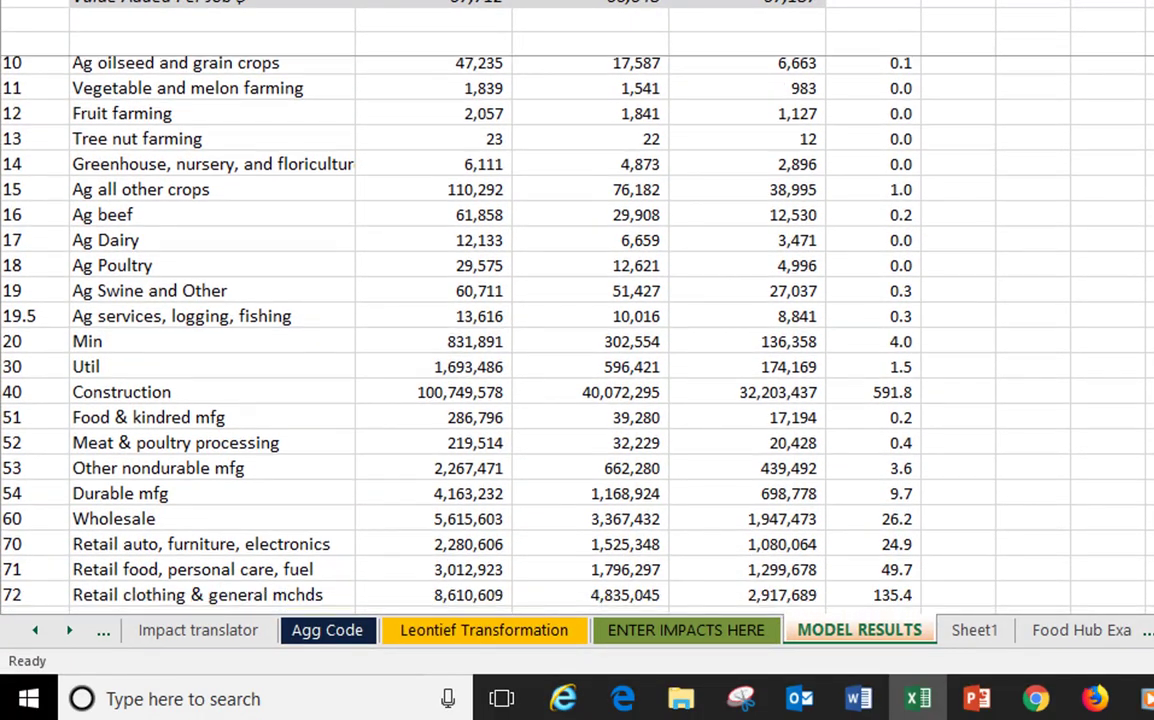
scroll(866, 420, up, 2)
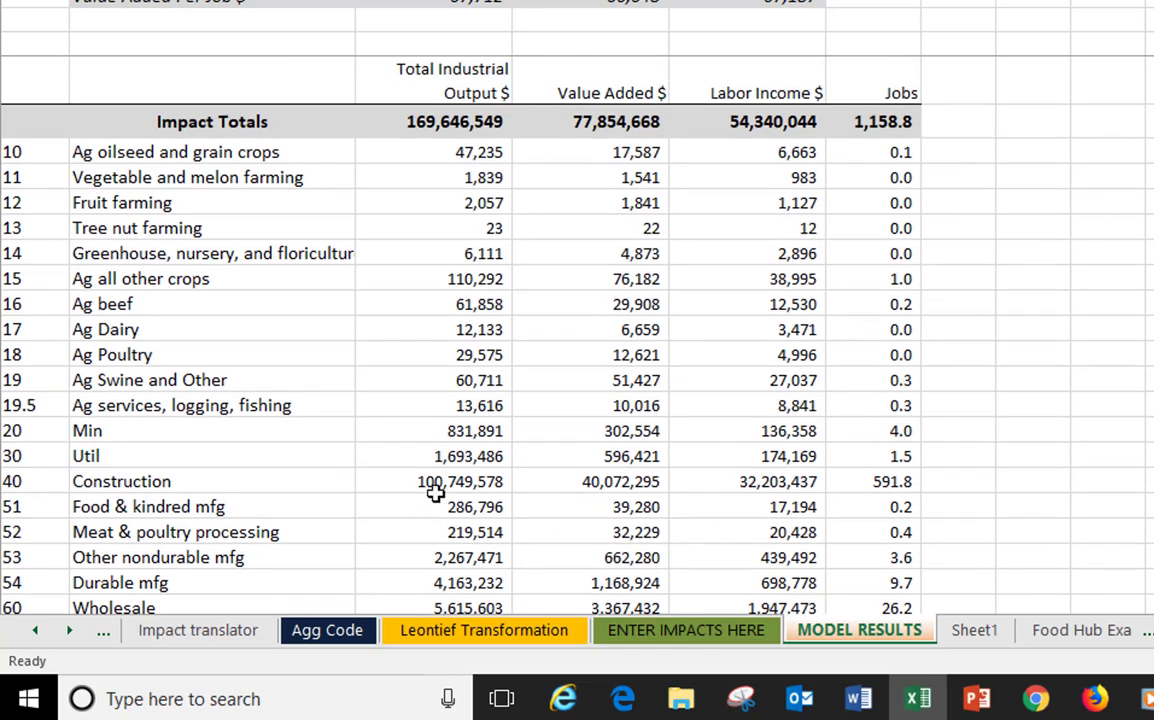
drag(455, 481, 750, 481)
drag(838, 484, 875, 482)
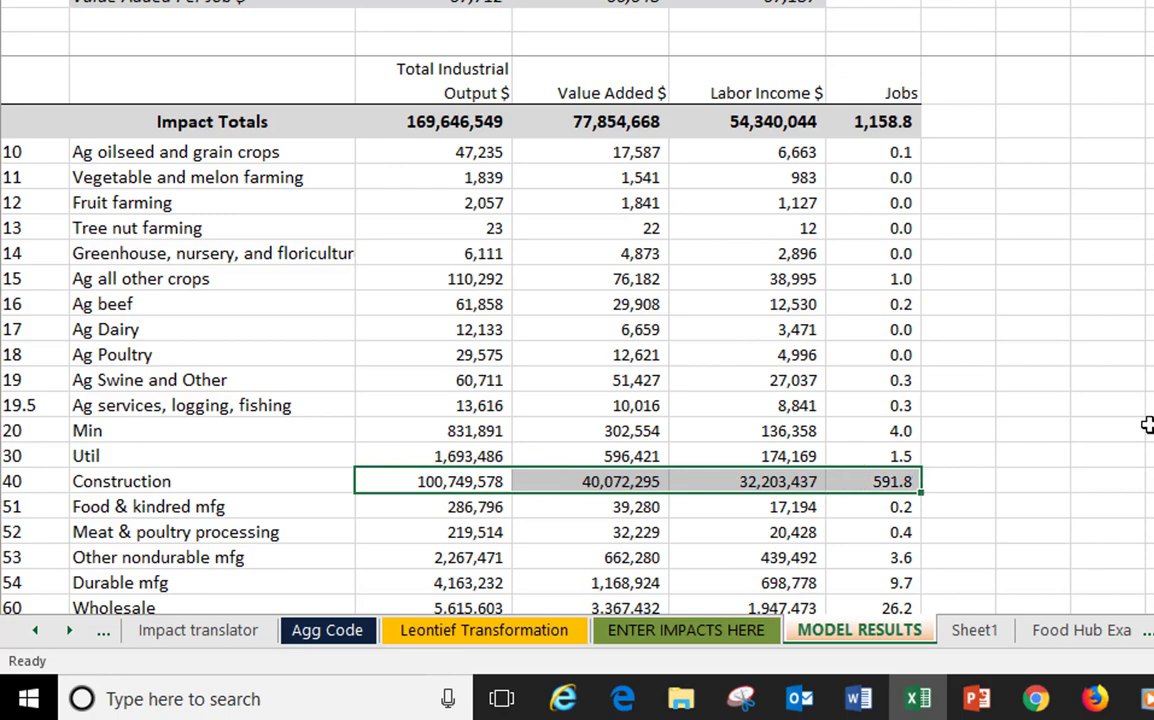
scroll(520, 335, down, 3)
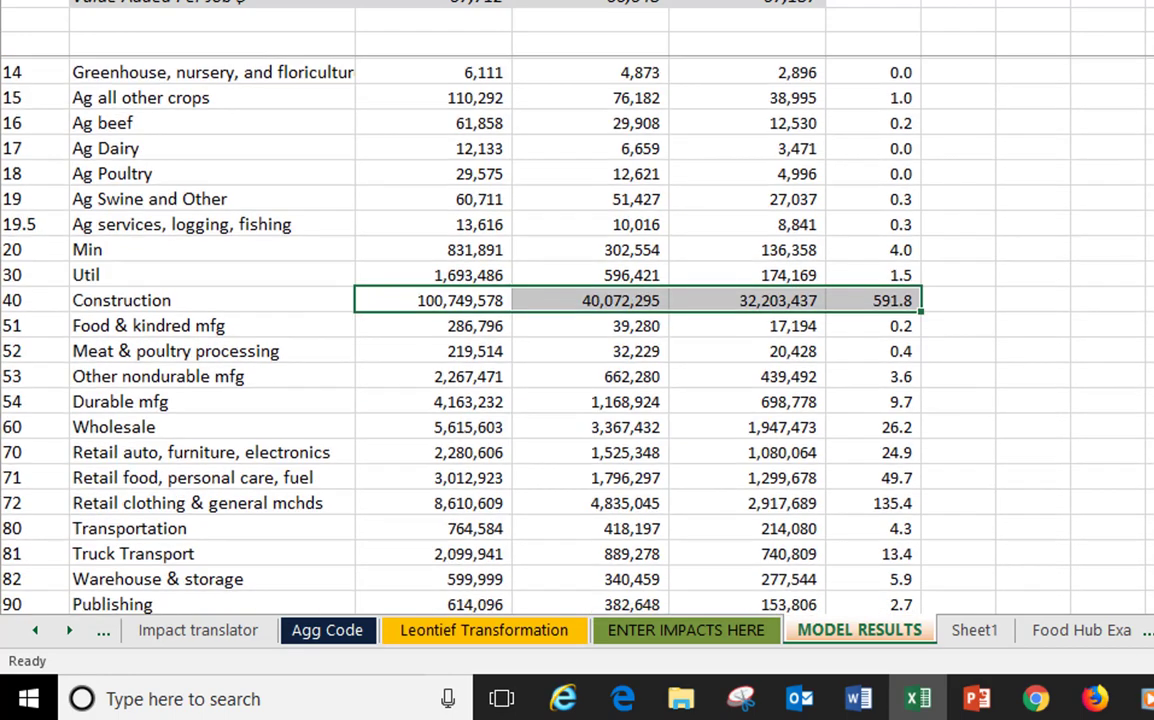
- Review the impact values of the service-type sectors, highlighting the retail through transportation names, insurance carriers, banking and legal services
scroll(520, 335, down, 1)
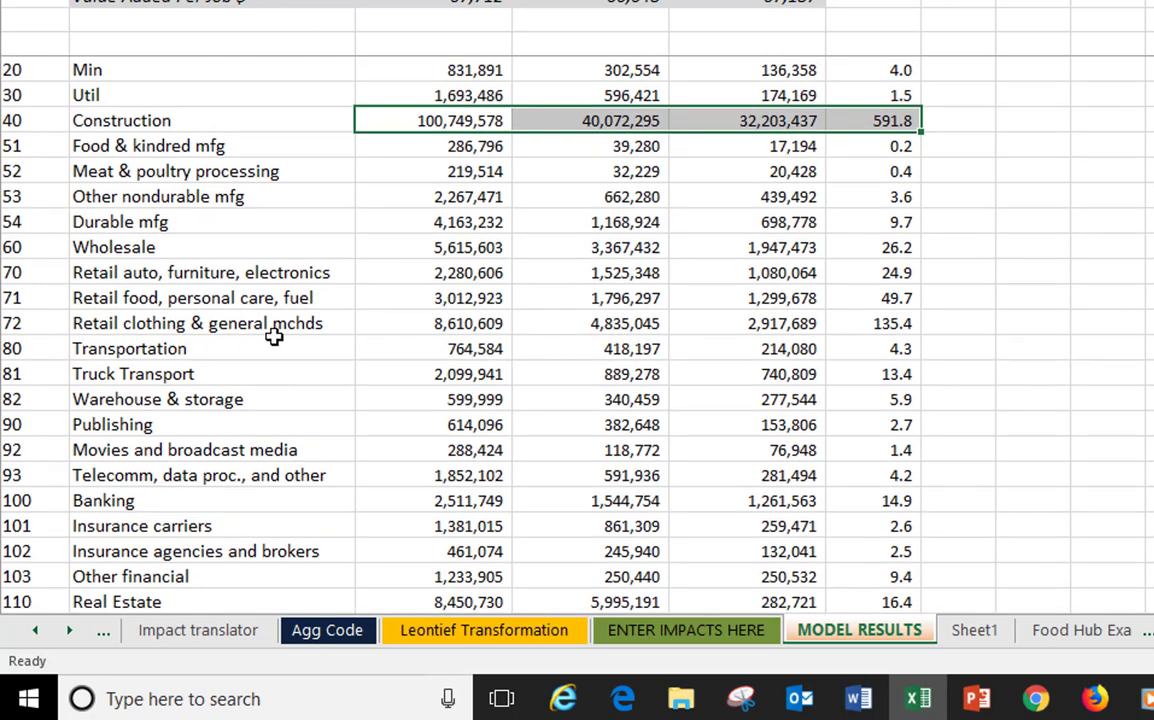
drag(200, 272, 210, 343)
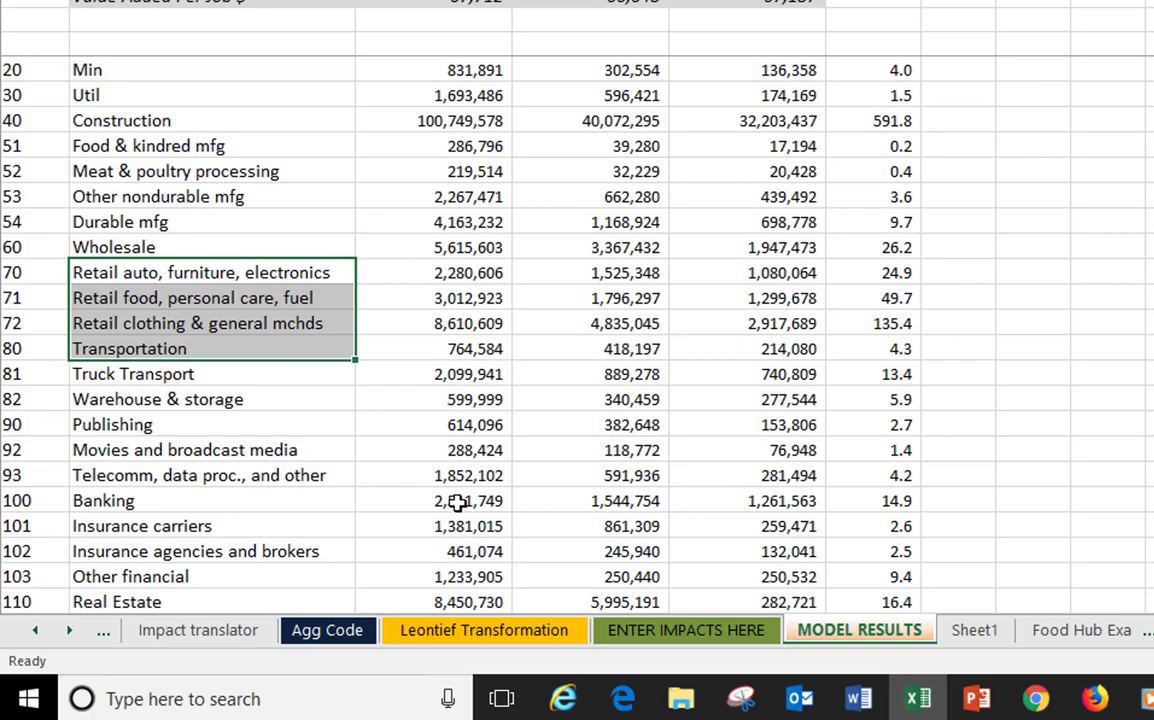
click(252, 523)
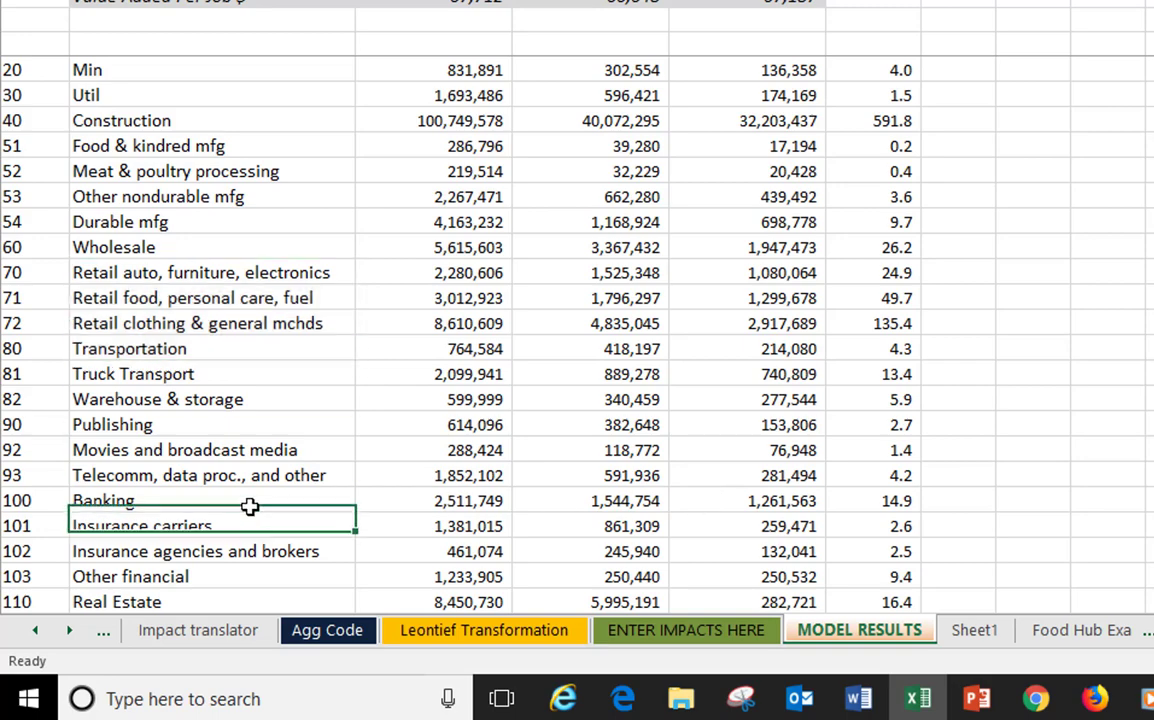
click(249, 507)
scroll(992, 399, down, 4)
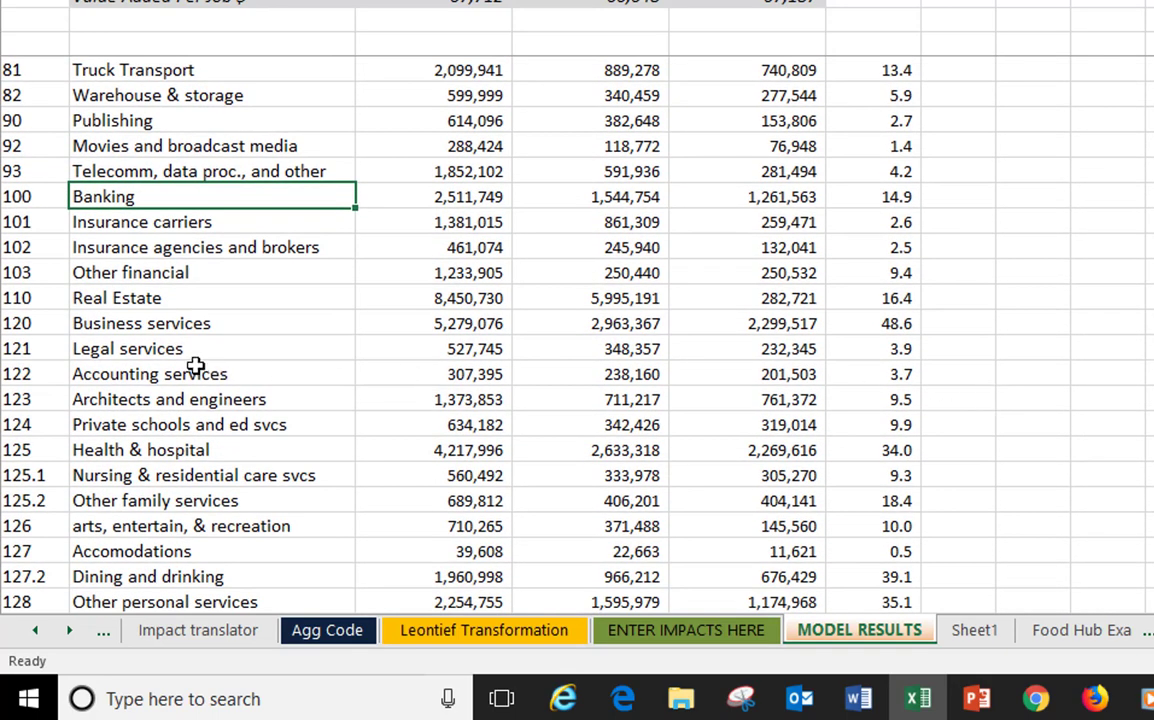
click(170, 348)
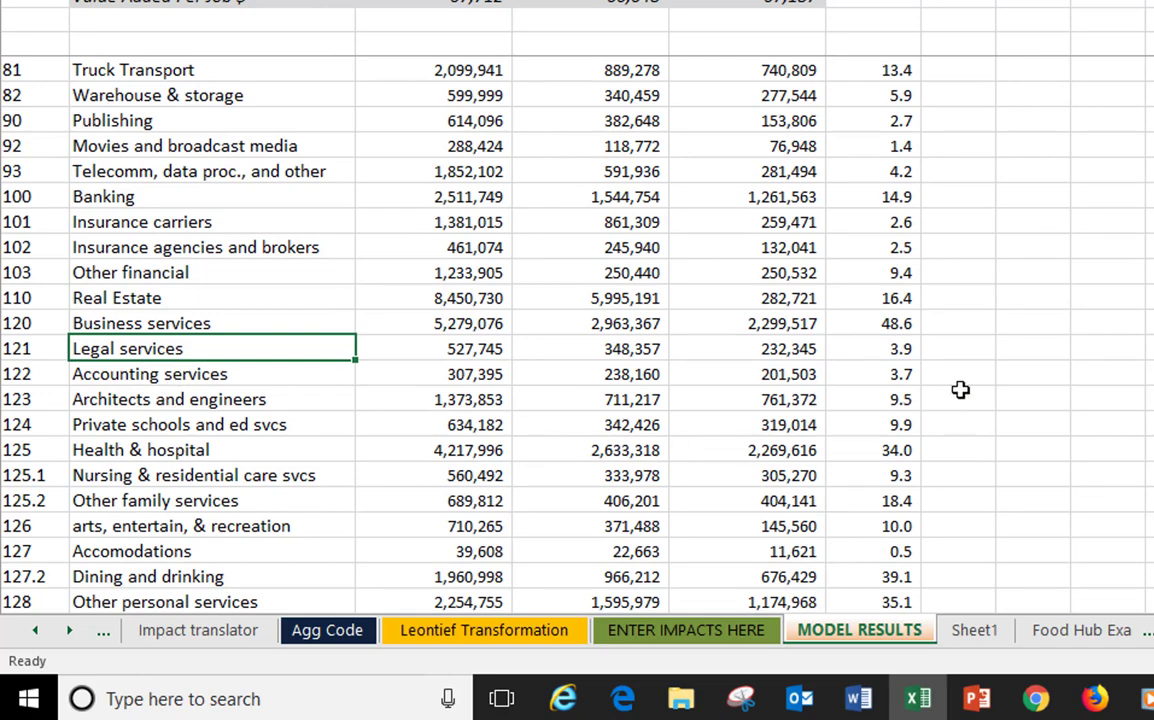
scroll(960, 390, down, 2)
scroll(960, 390, up, 5)
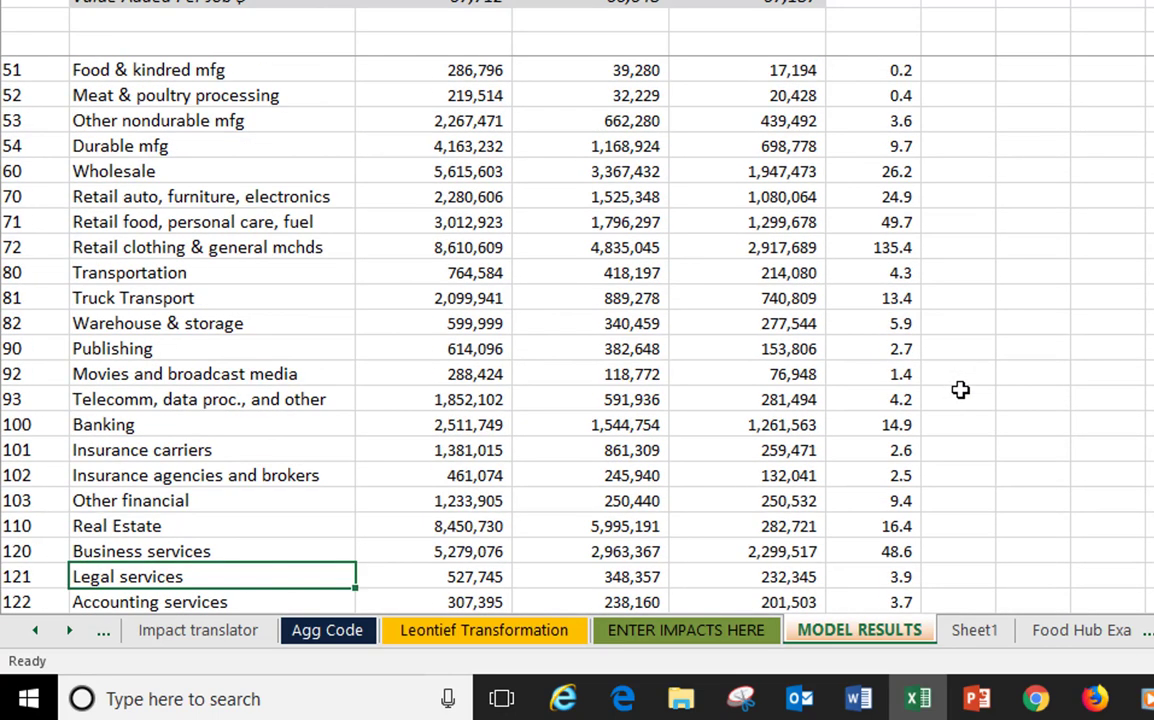
scroll(960, 390, up, 4)
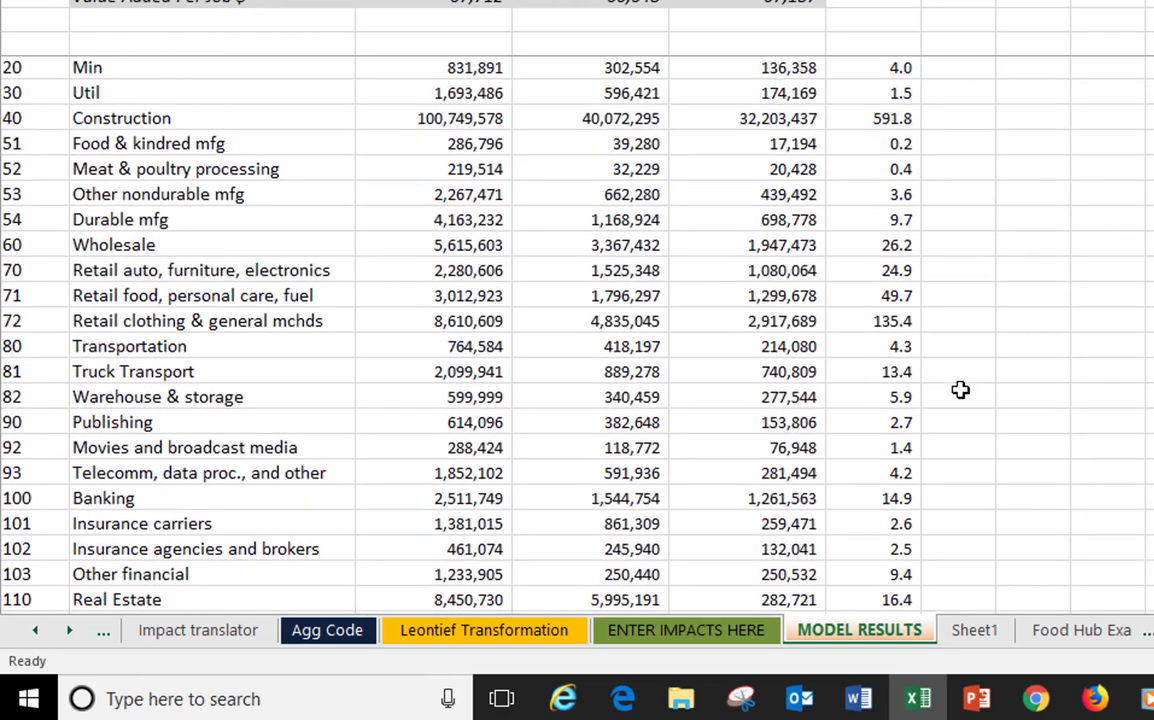
scroll(960, 390, up, 1)
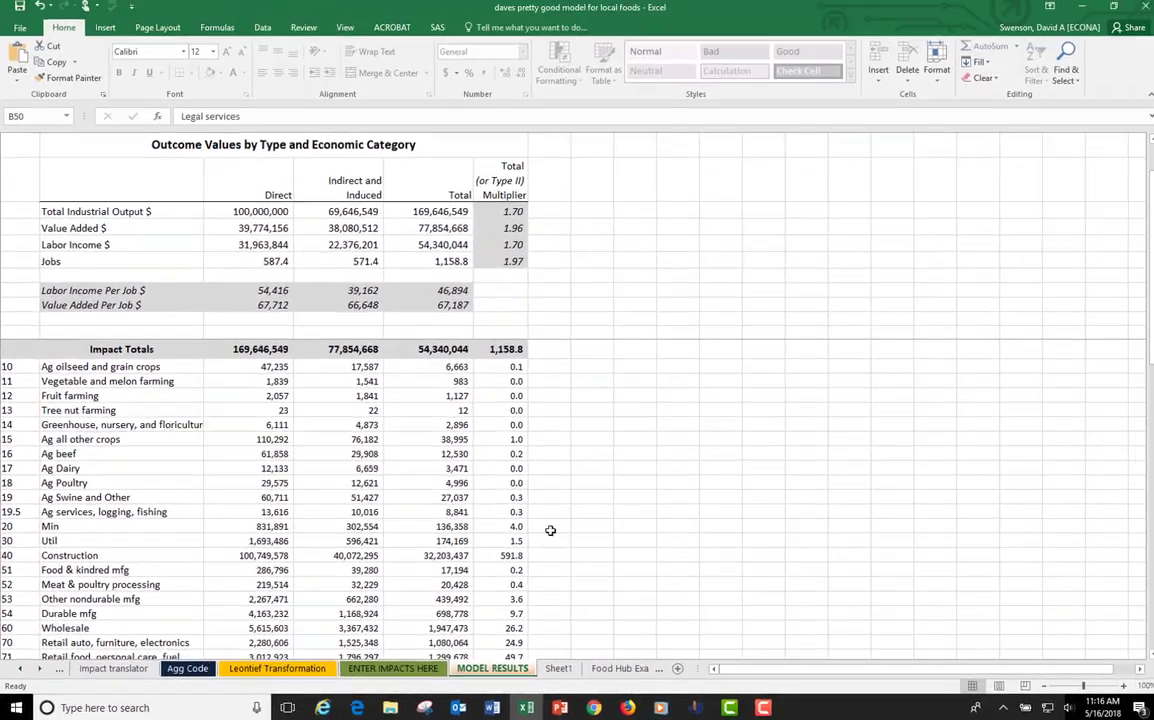
- Clear the Construction output change on the ENTER IMPACTS HERE sheet and enter a direct output change of 10 million for Ag oilseed and grain crops
key(ctrl+Page_Up)
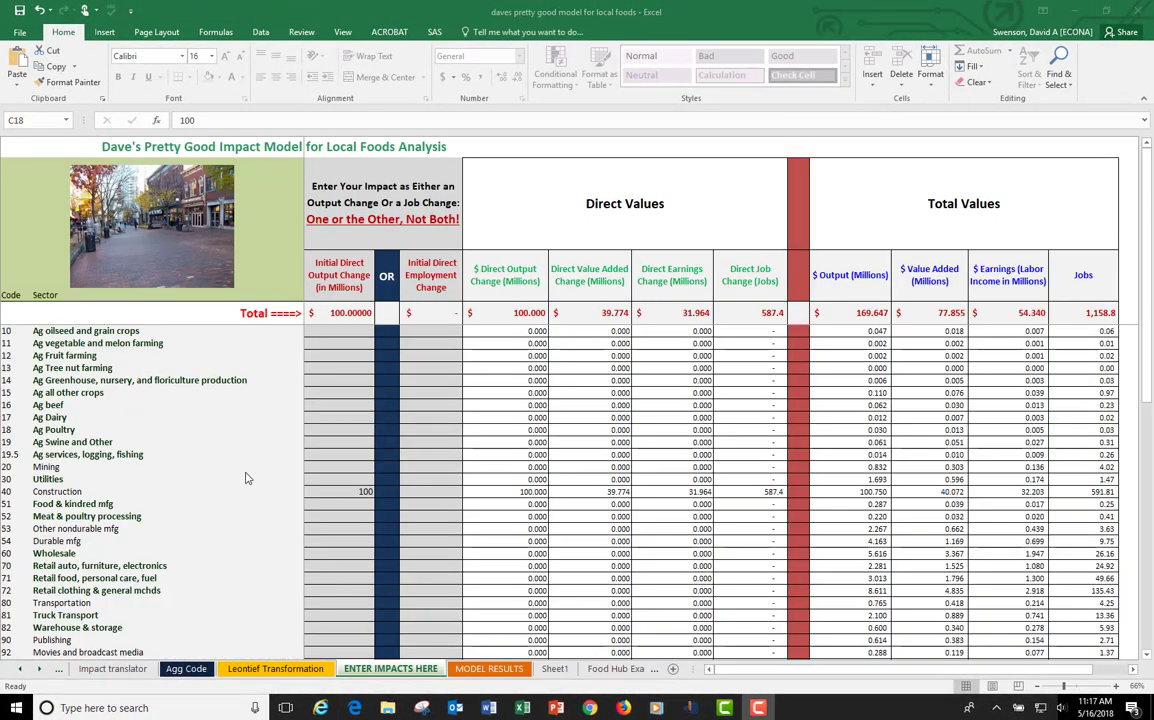
click(366, 494)
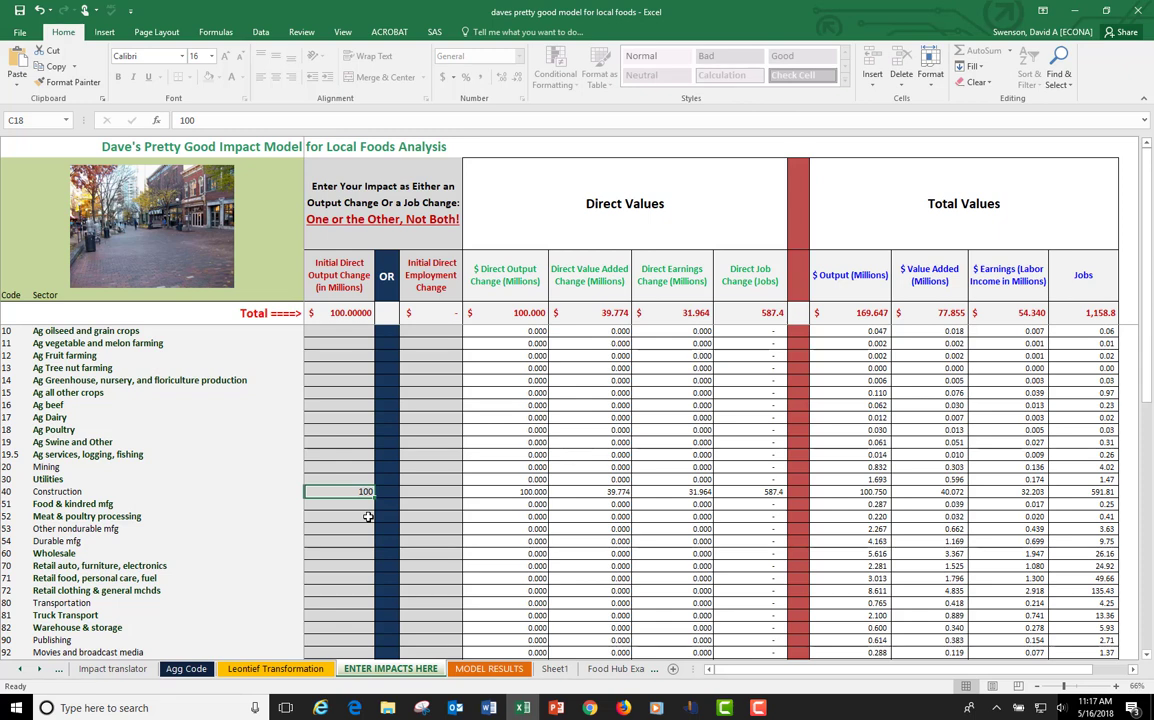
key(Delete)
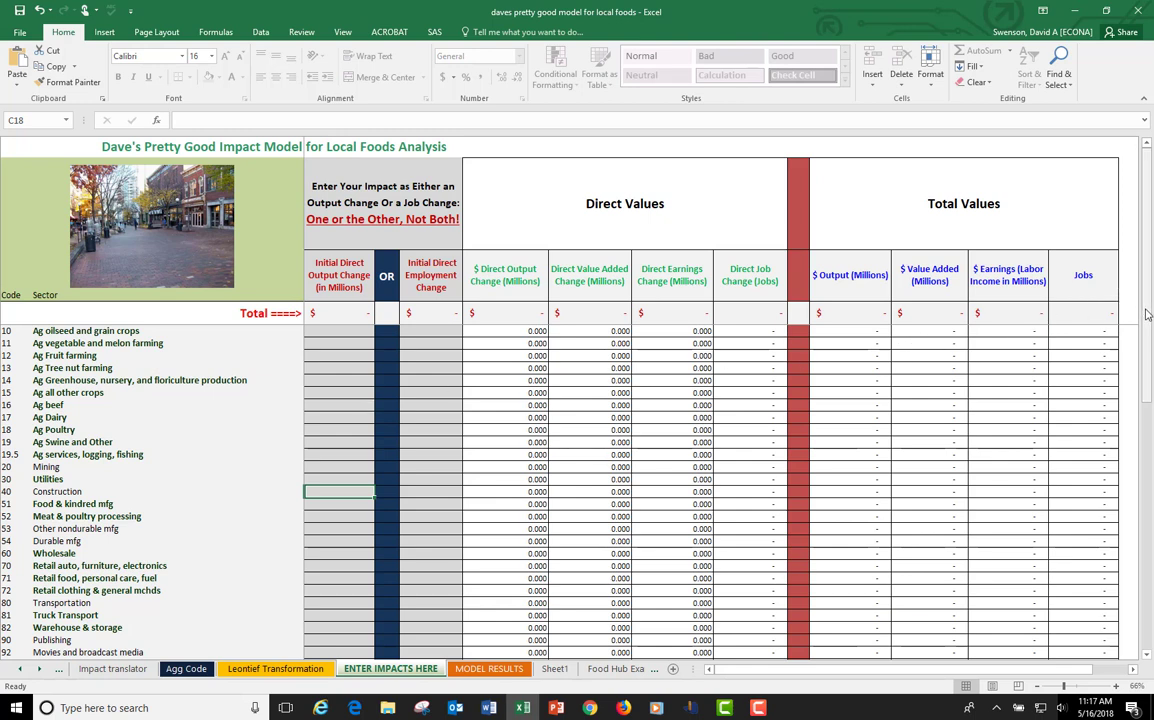
drag(1147, 314, 1147, 313)
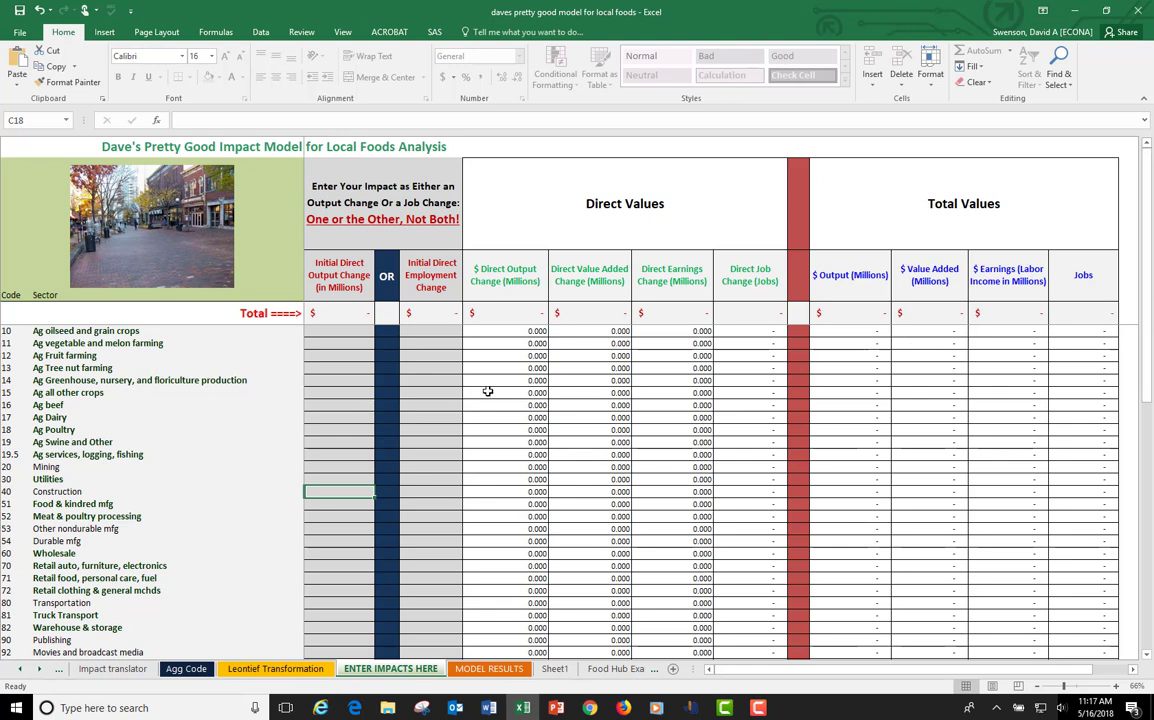
click(348, 331)
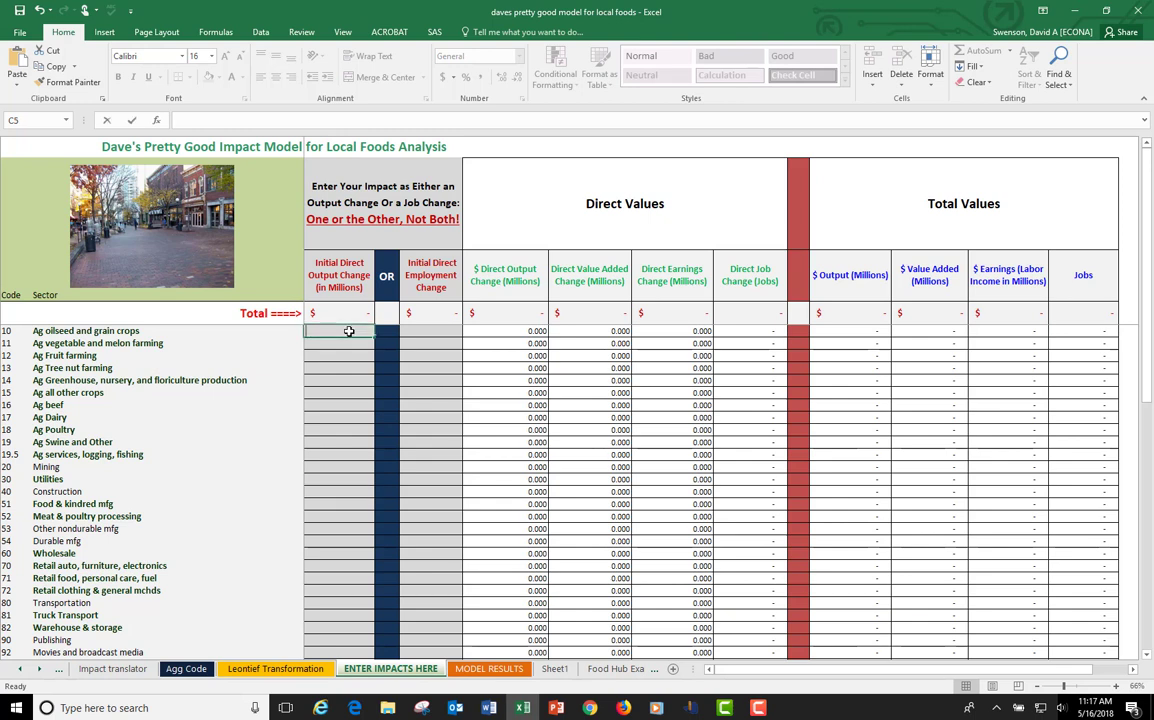
text(10)
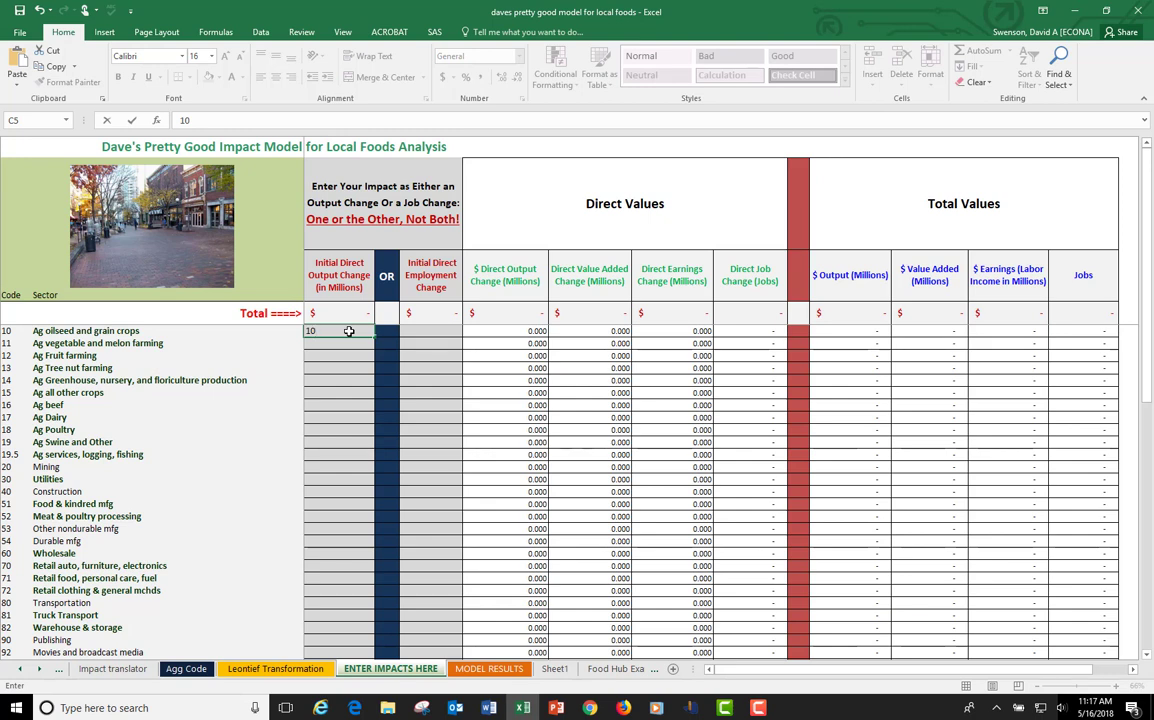
key(Return)
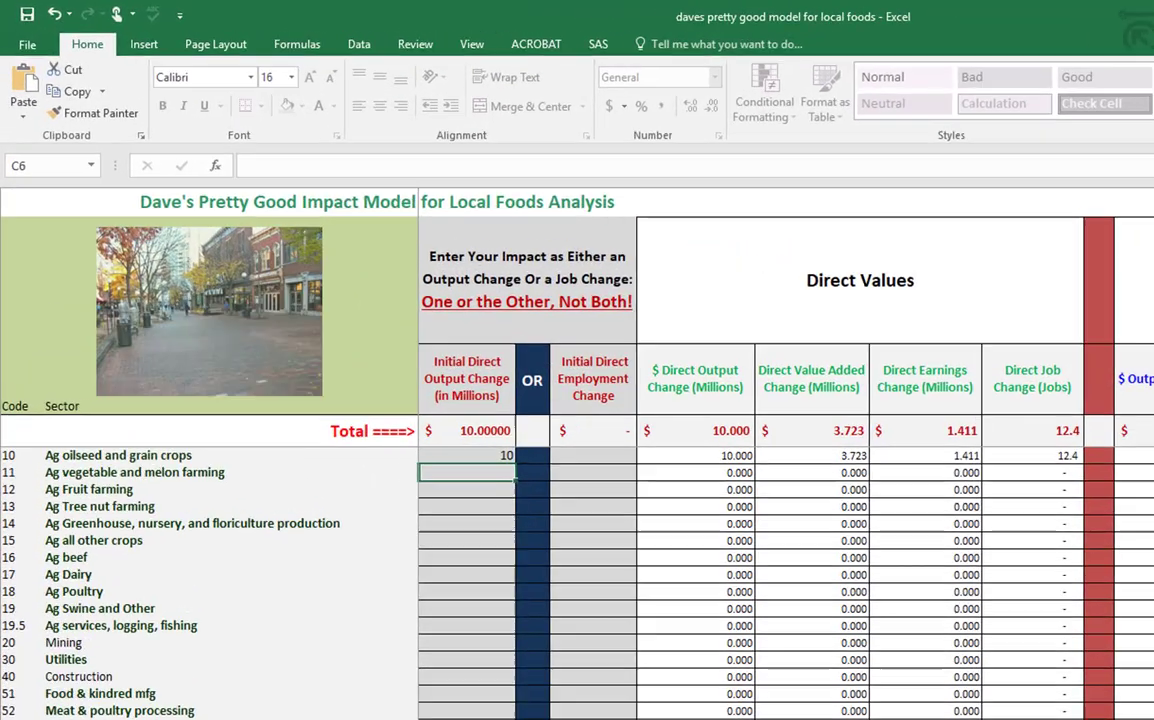
- Show the MODEL RESULTS sheet and examine the indirect and induced jobs and the Type II multipliers of the oilseed and grain scenario
click(487, 673)
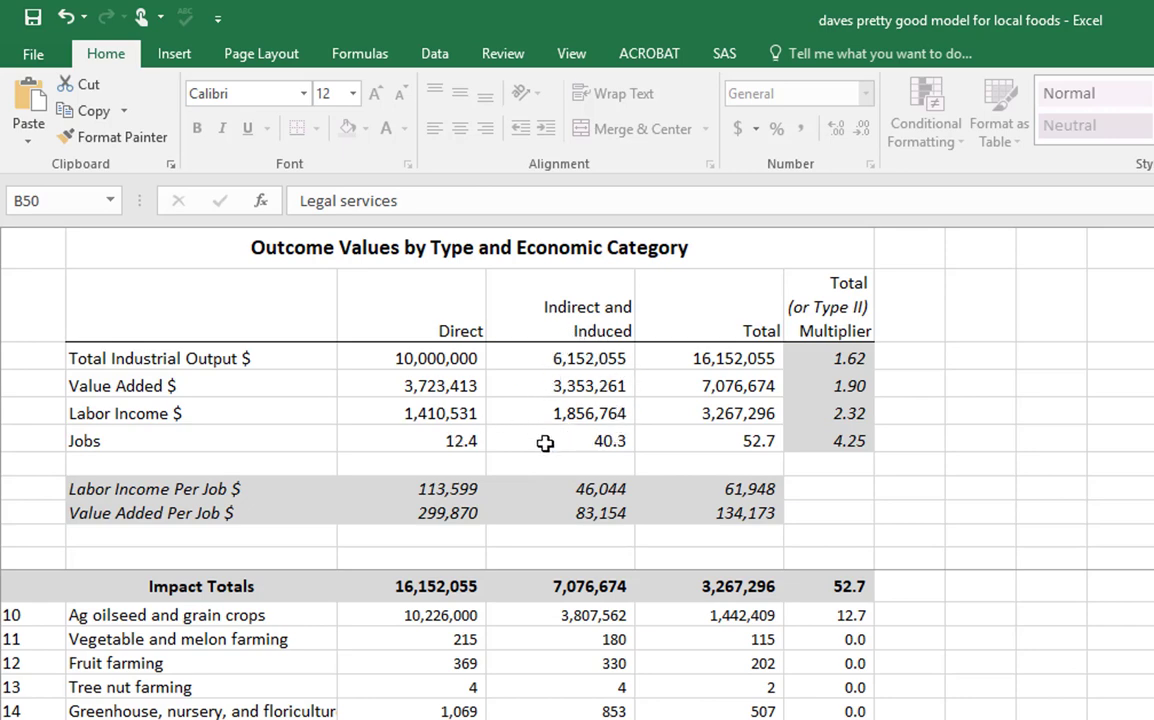
click(608, 445)
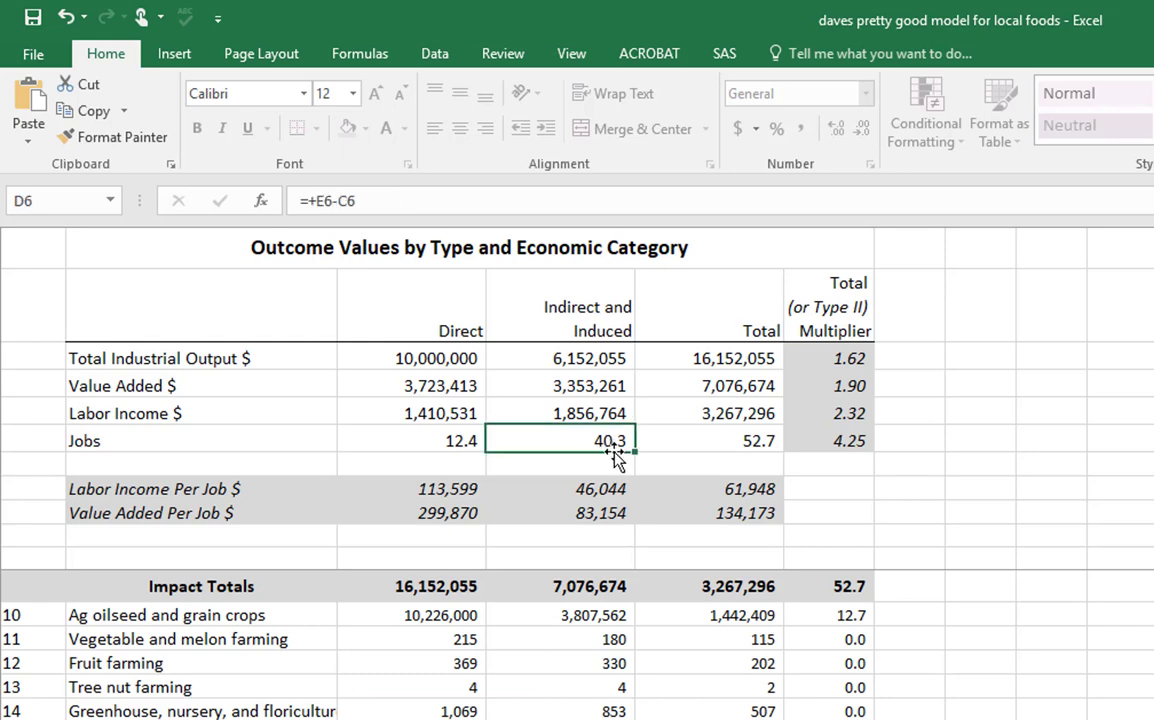
click(857, 360)
drag(857, 360, 849, 457)
click(848, 438)
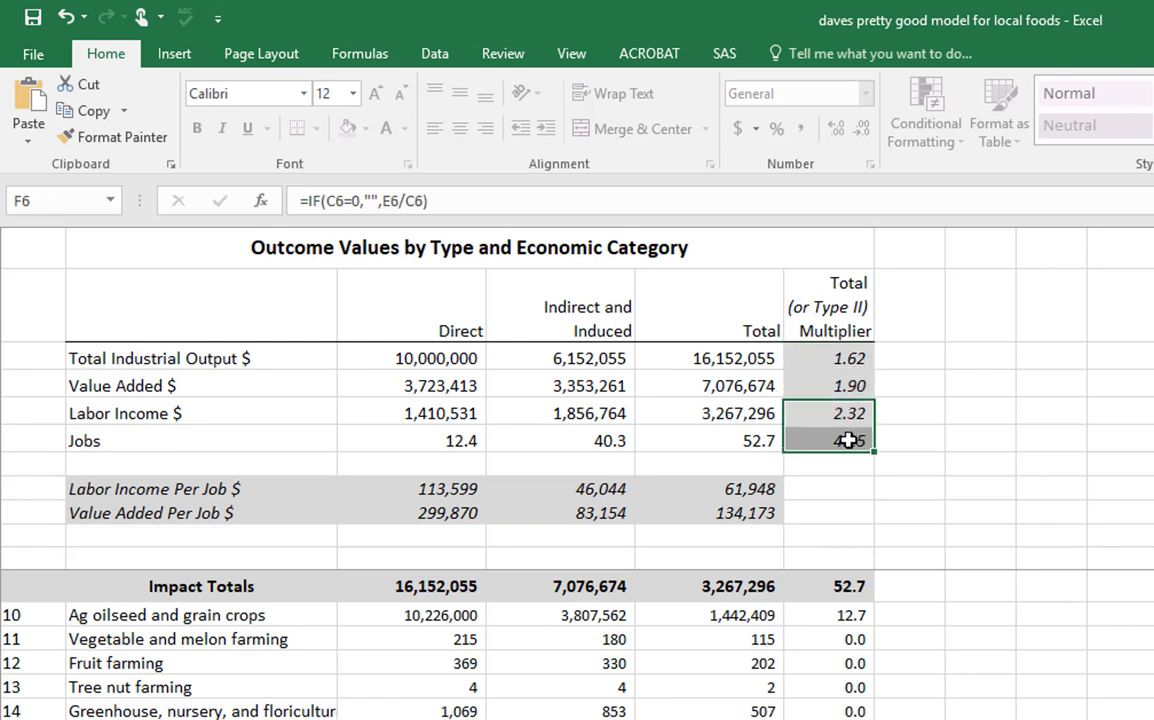
- Compare the direct jobs with the direct Total Industrial Output, and examine the jobs multiplier
click(452, 447)
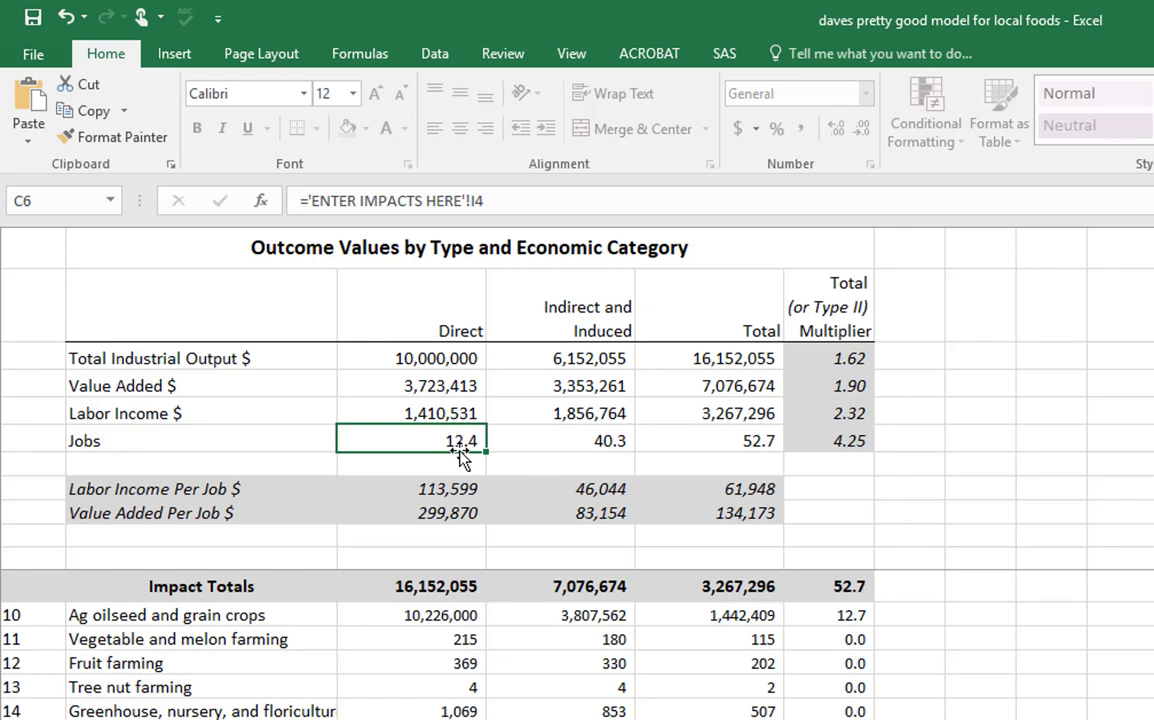
click(432, 352)
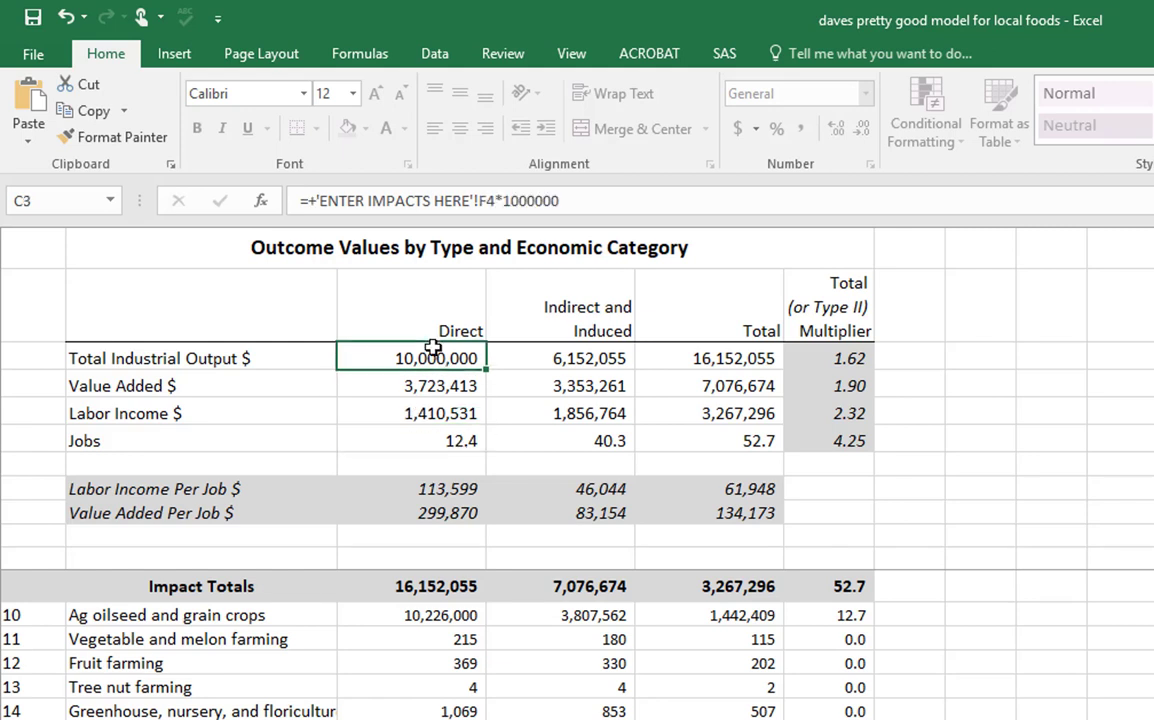
click(437, 440)
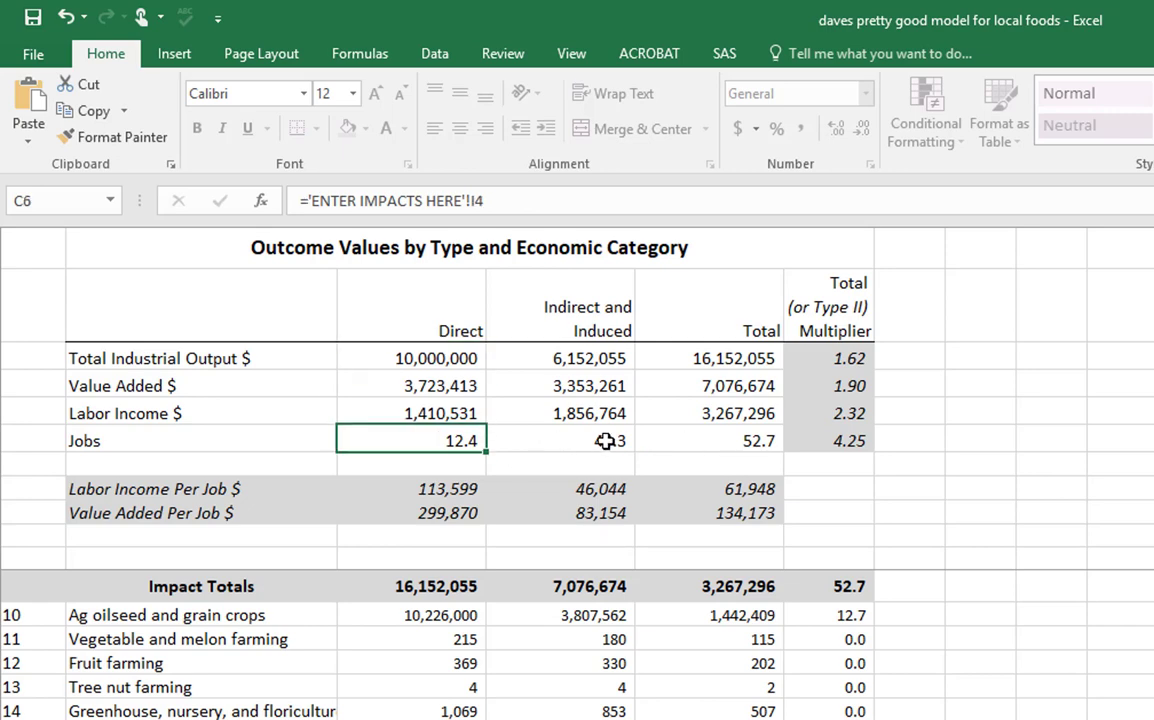
click(859, 440)
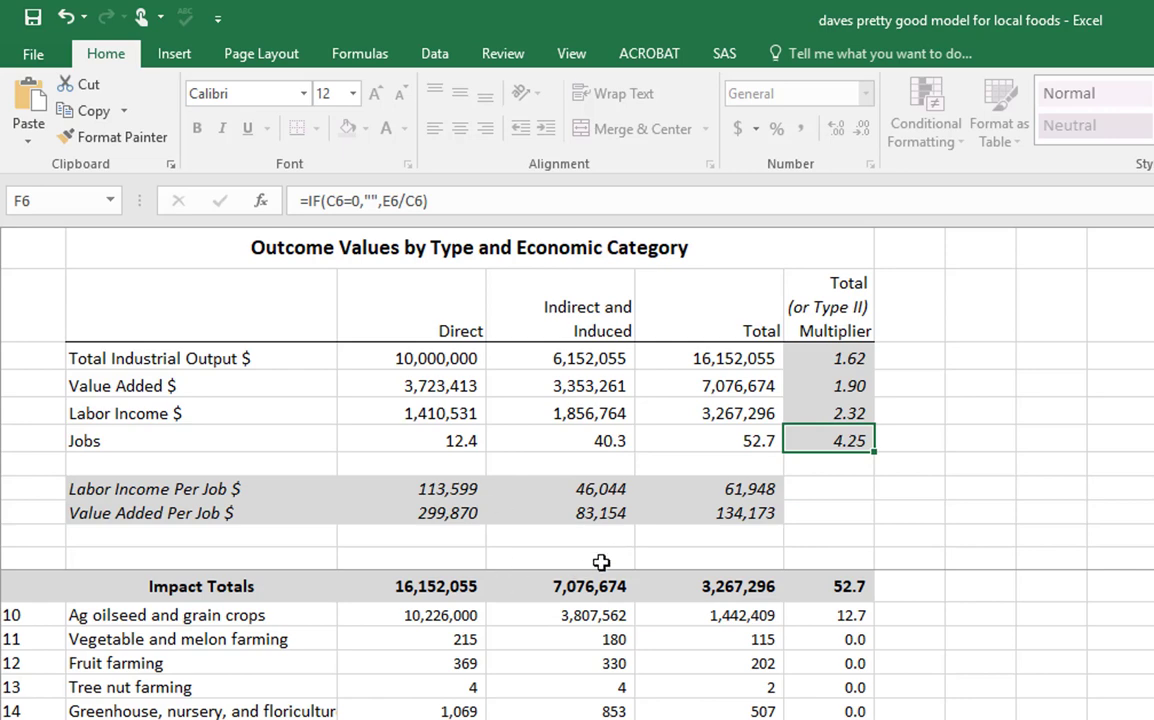
- Examine labor income and value added per job in the indirect and total columns, plus the direct and total jobs
click(610, 486)
click(608, 516)
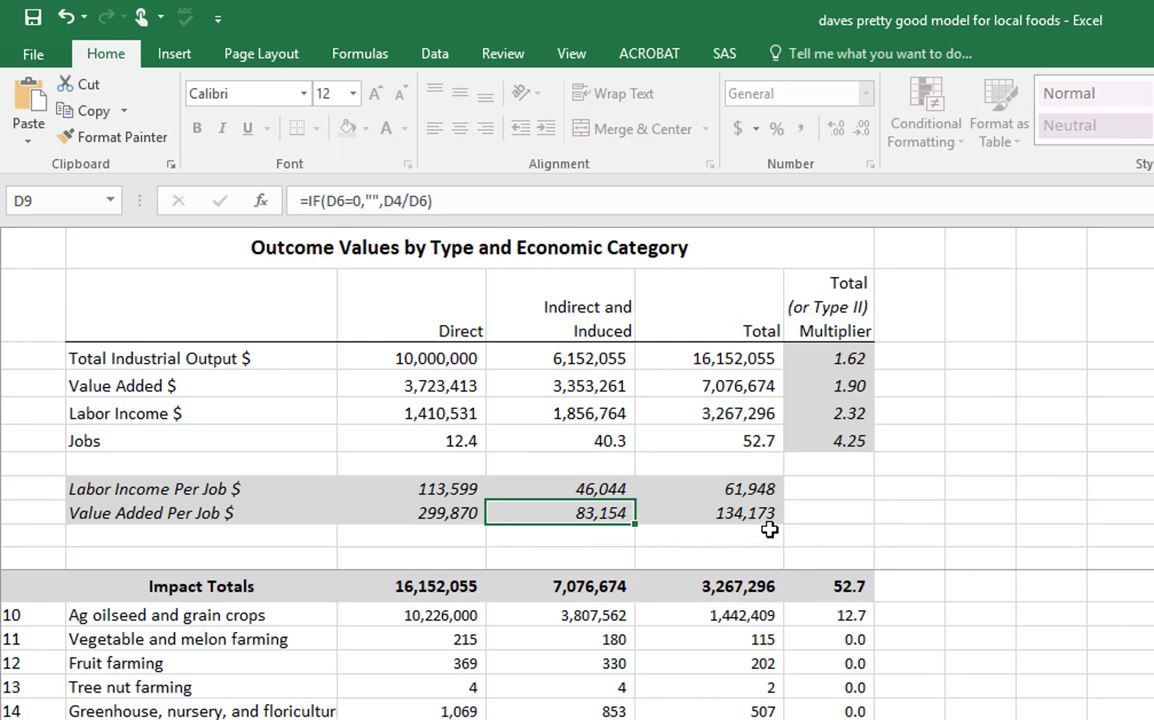
drag(760, 489, 762, 512)
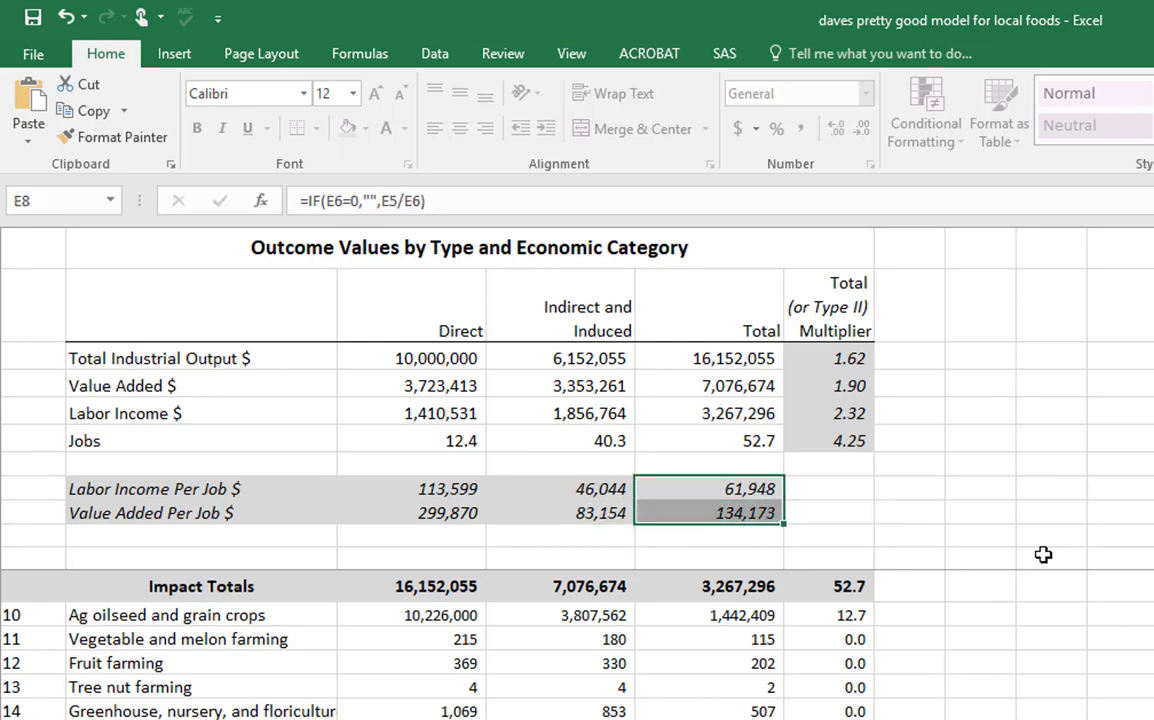
click(445, 438)
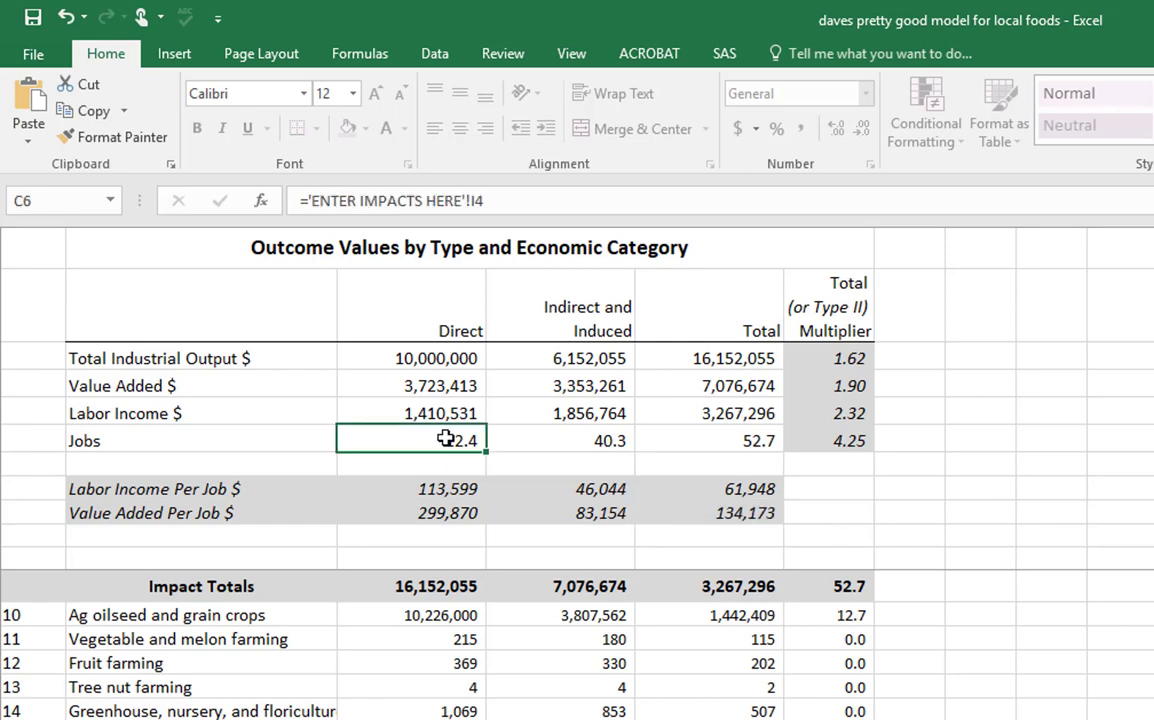
click(747, 441)
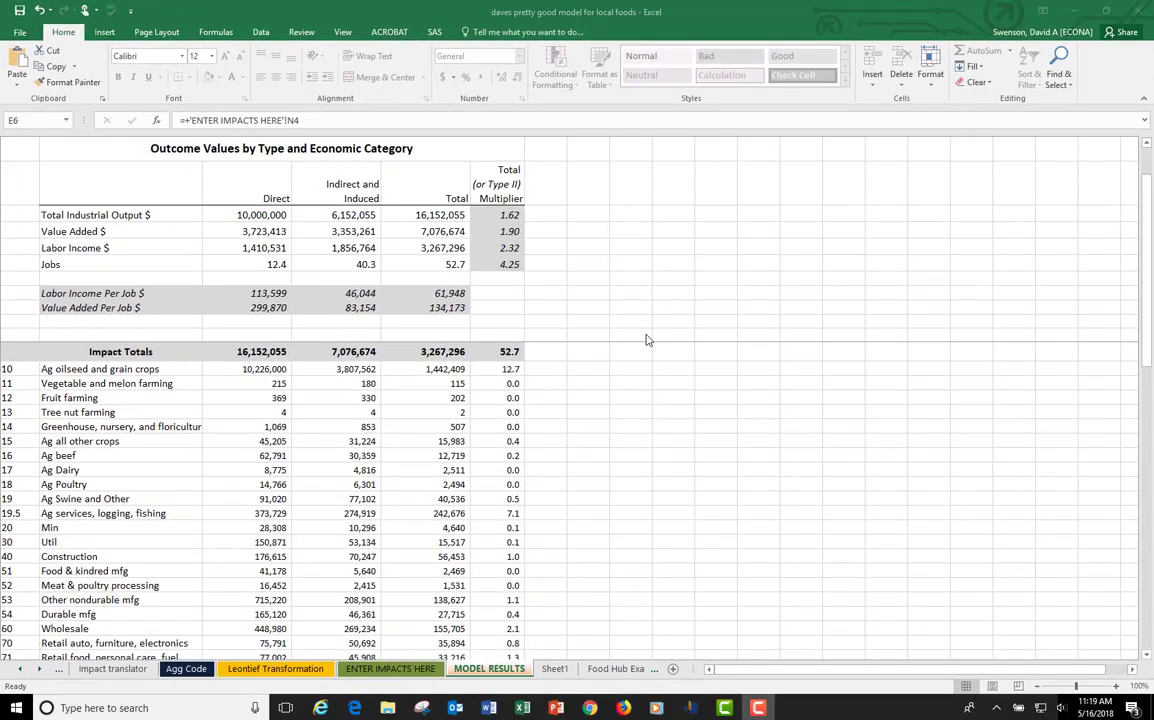
- Replace the oilseed and grain impact with direct output changes of 5 million each for Ag vegetable and melon farming and Ag Fruit farming
key(ctrl+Page_Up)
click(340, 331)
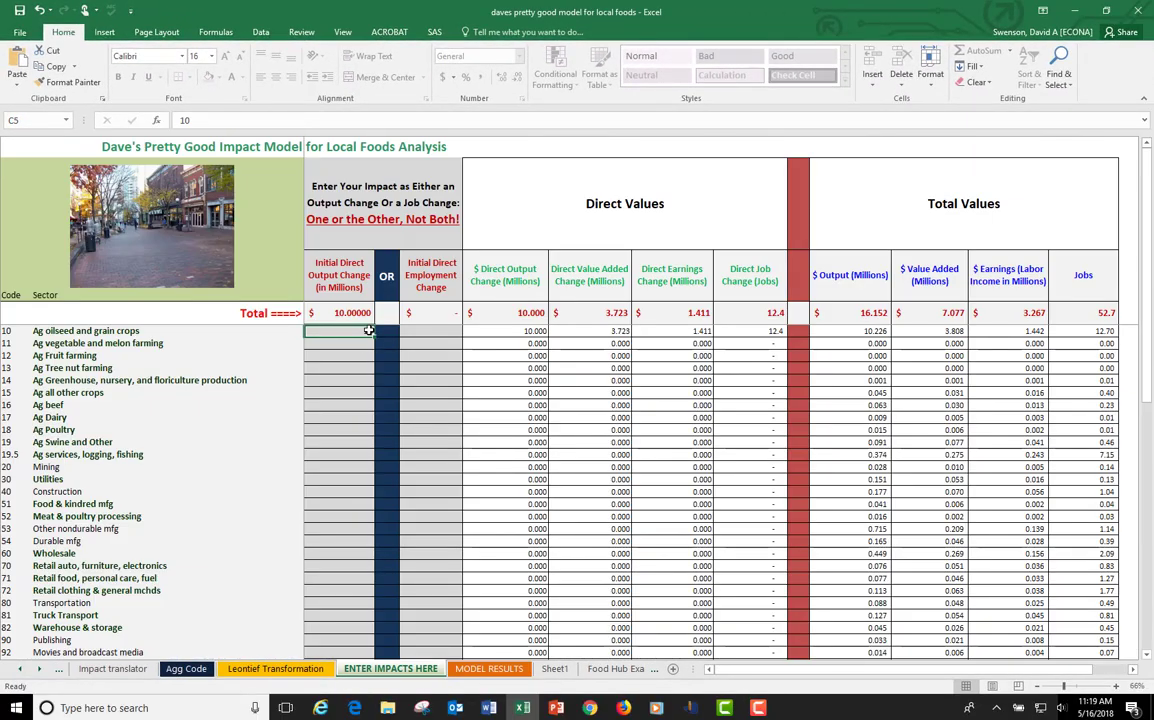
key(Delete)
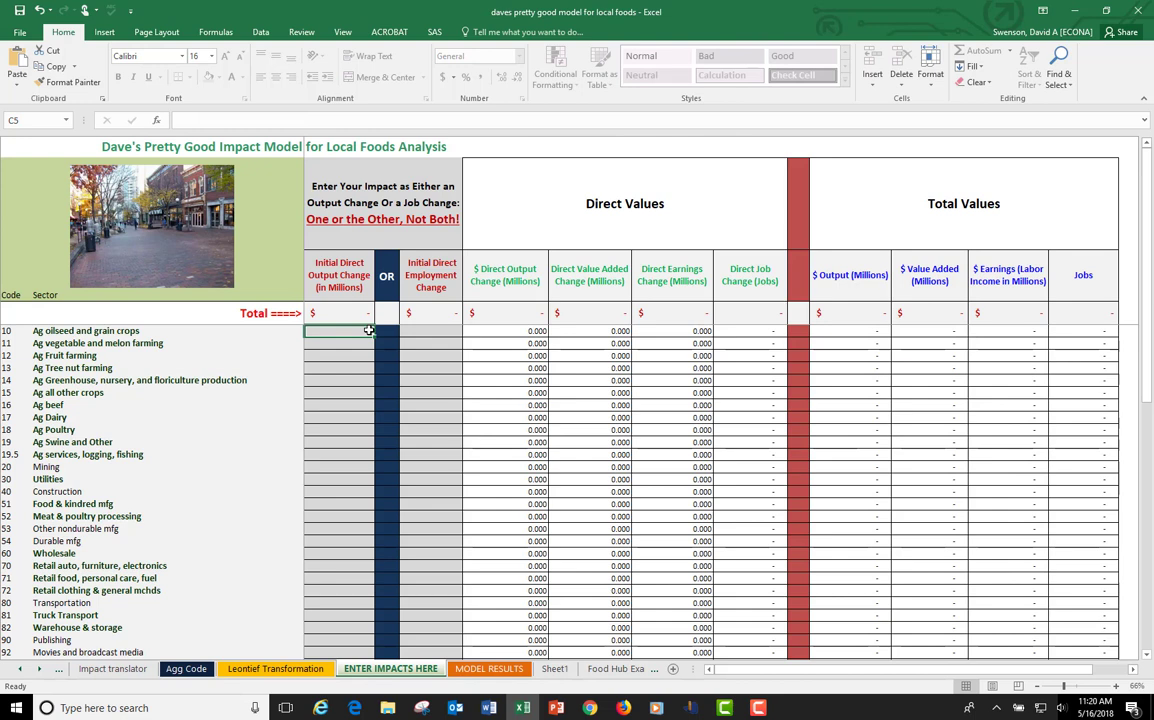
click(364, 344)
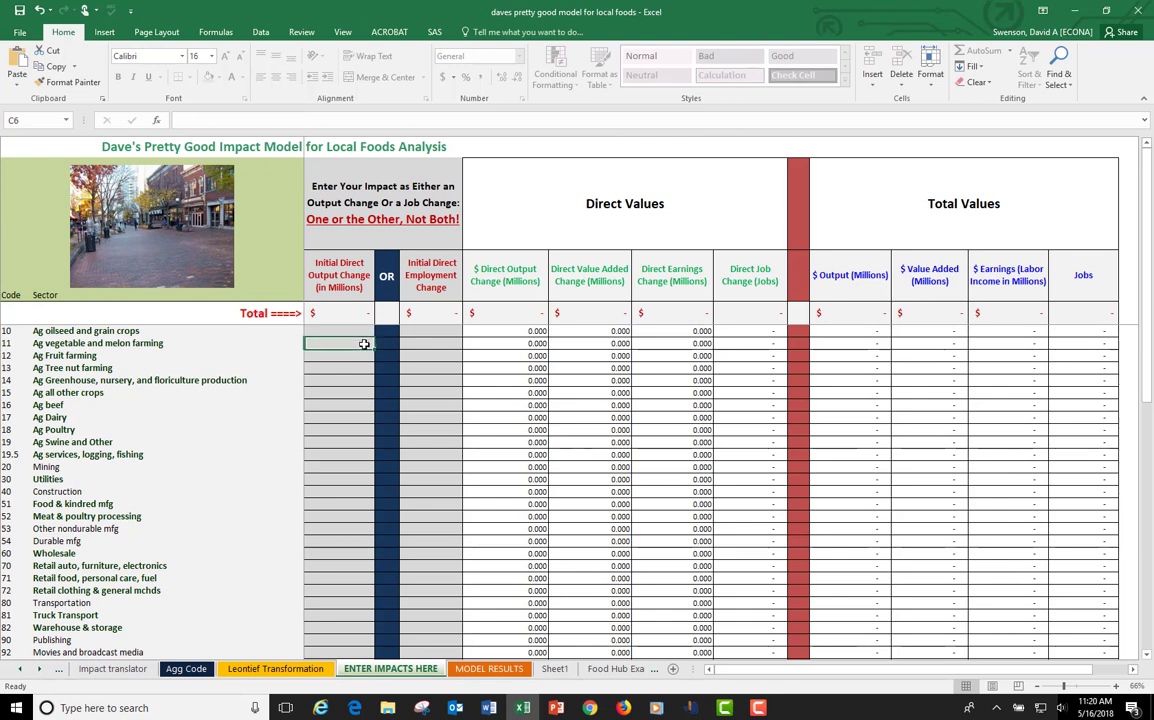
text(5)
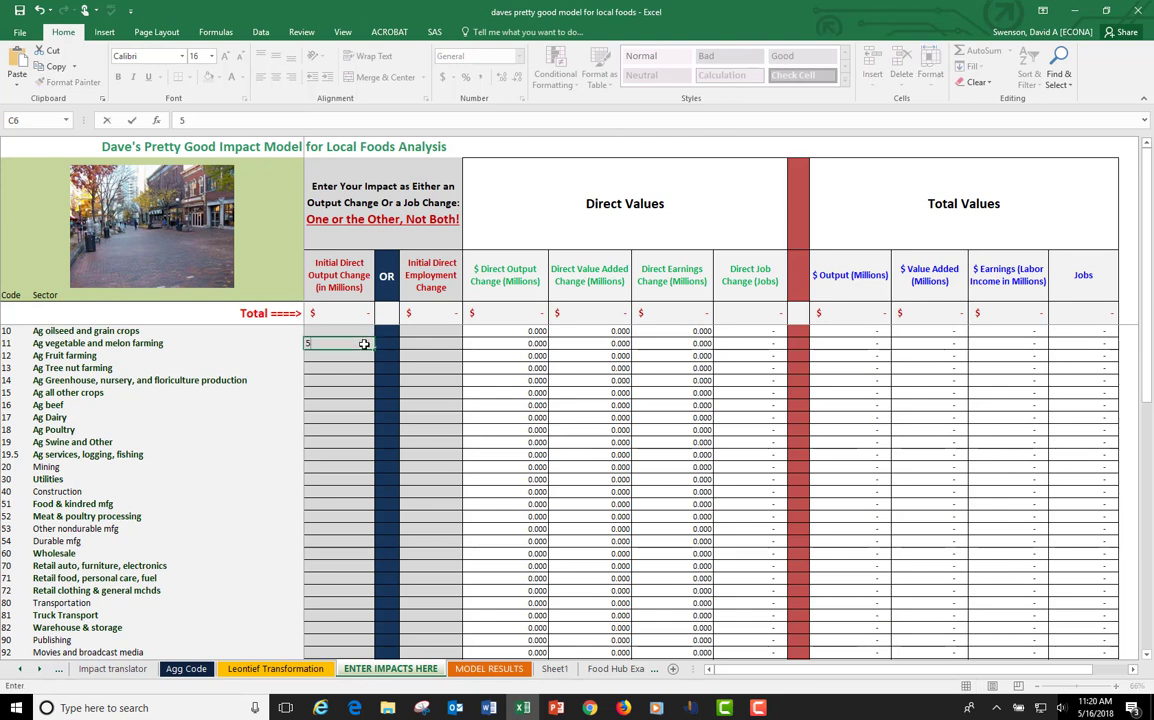
key(Return)
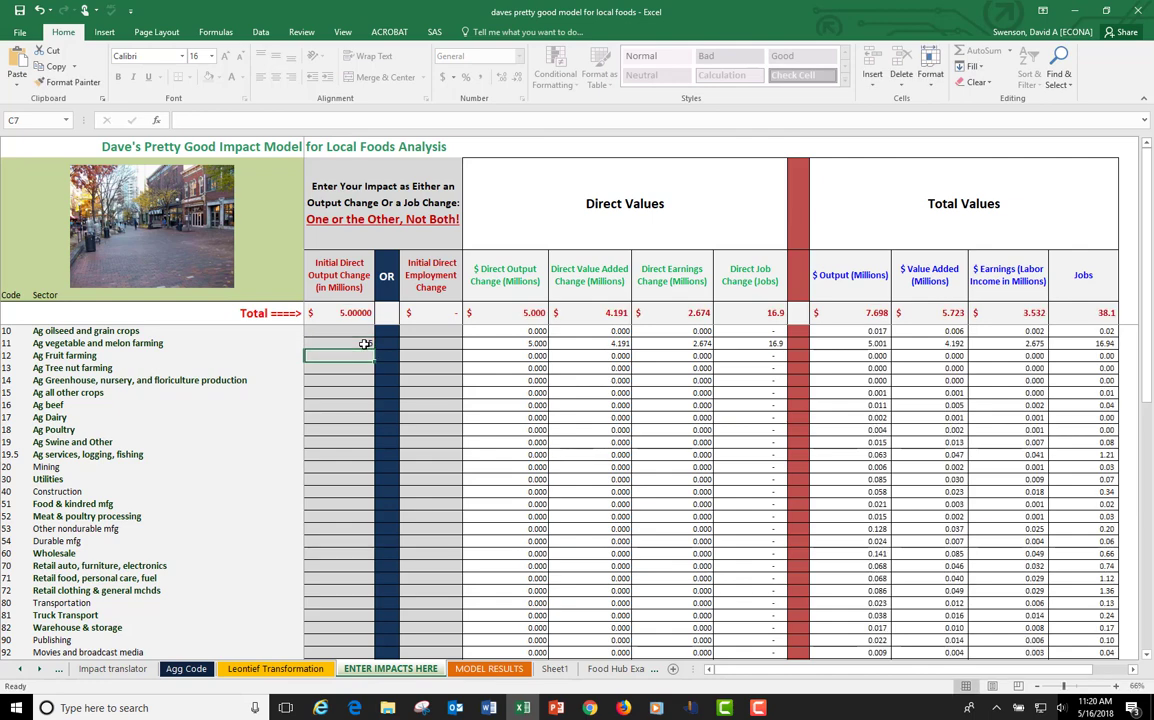
text(5)
key(Return)
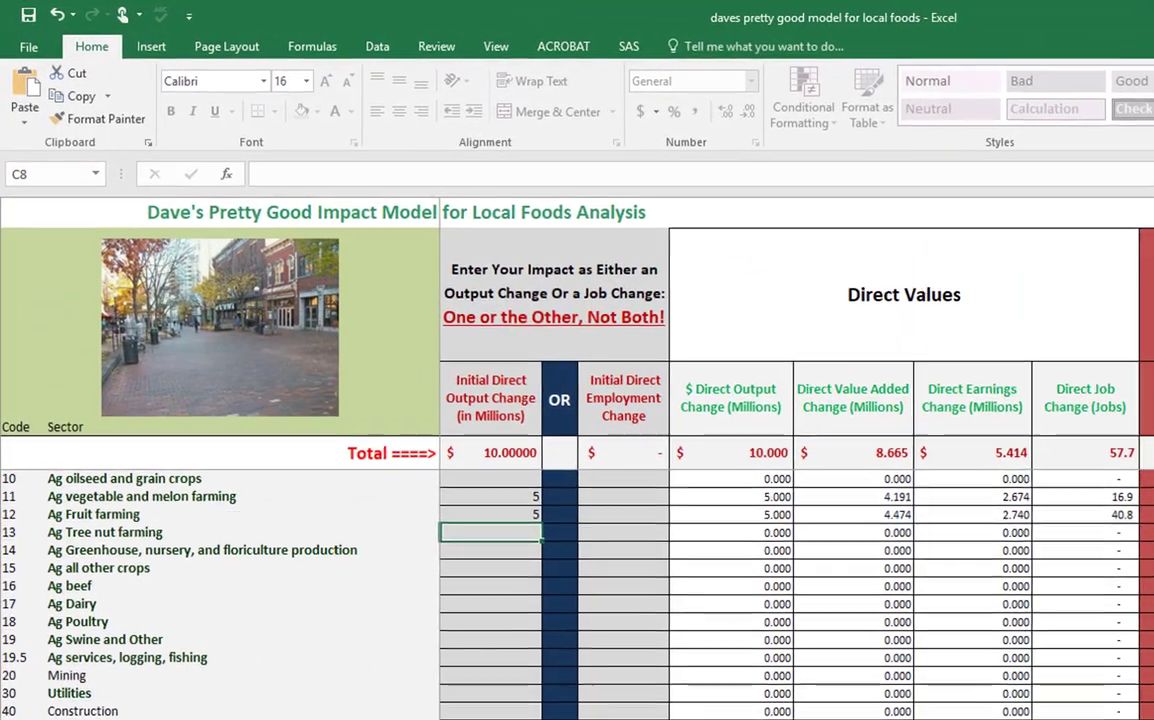
- Show the MODEL RESULTS sheet and compare direct with indirect and induced jobs for the vegetable and fruit farming scenario
click(490, 669)
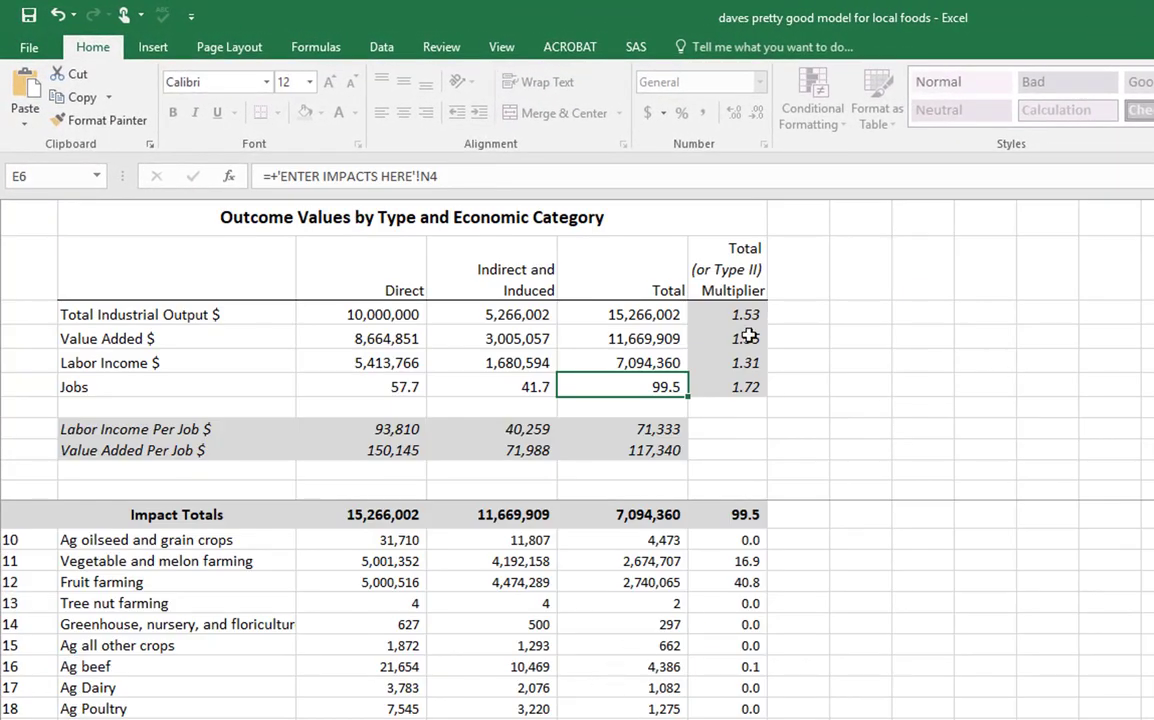
click(410, 388)
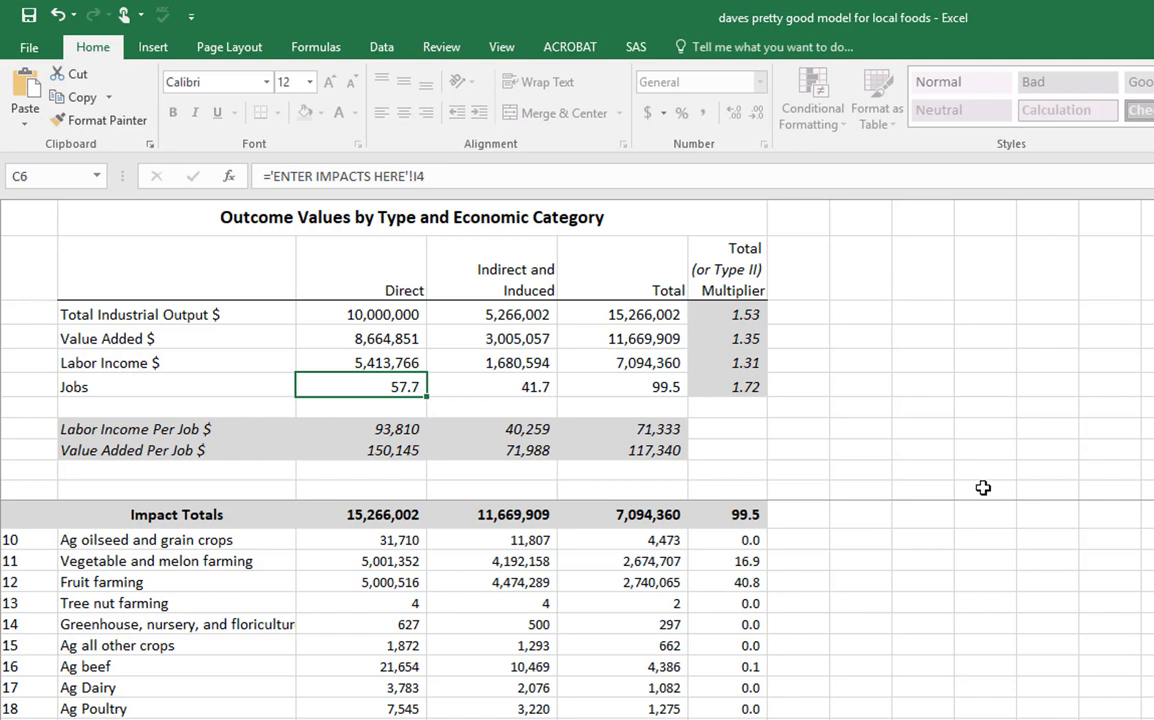
click(460, 384)
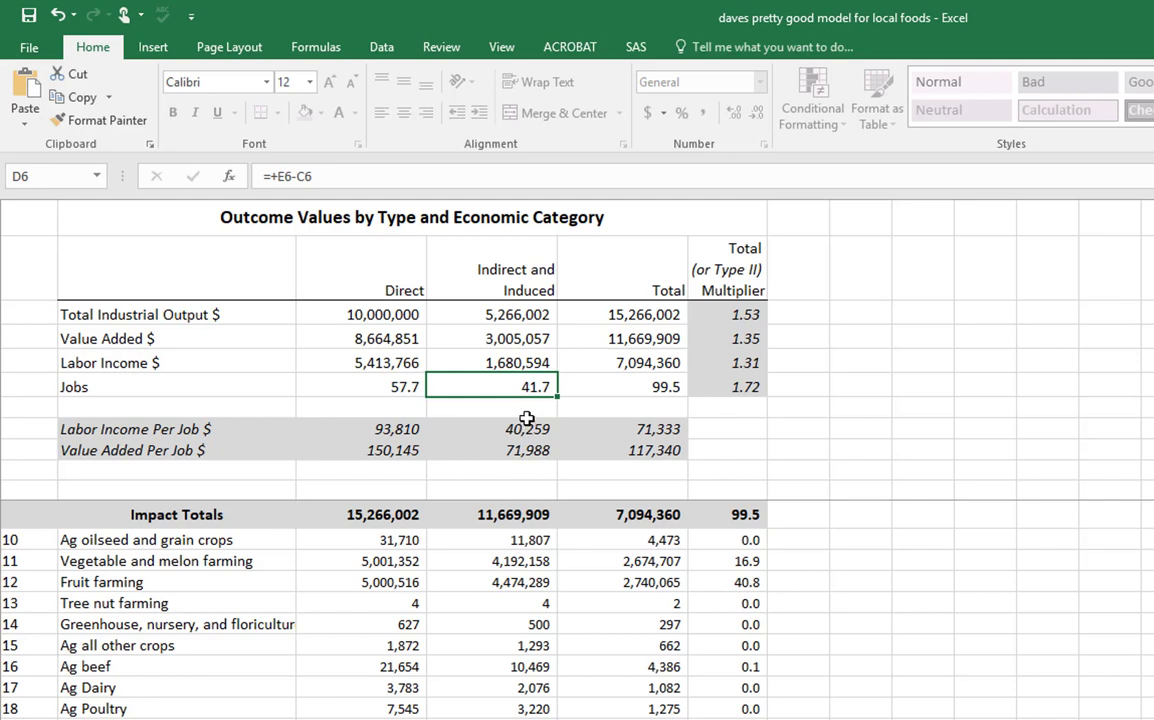
- Compare jobs and labor income across the direct, indirect and induced, and total columns for the vegetable and fruit farming scenario
click(614, 385)
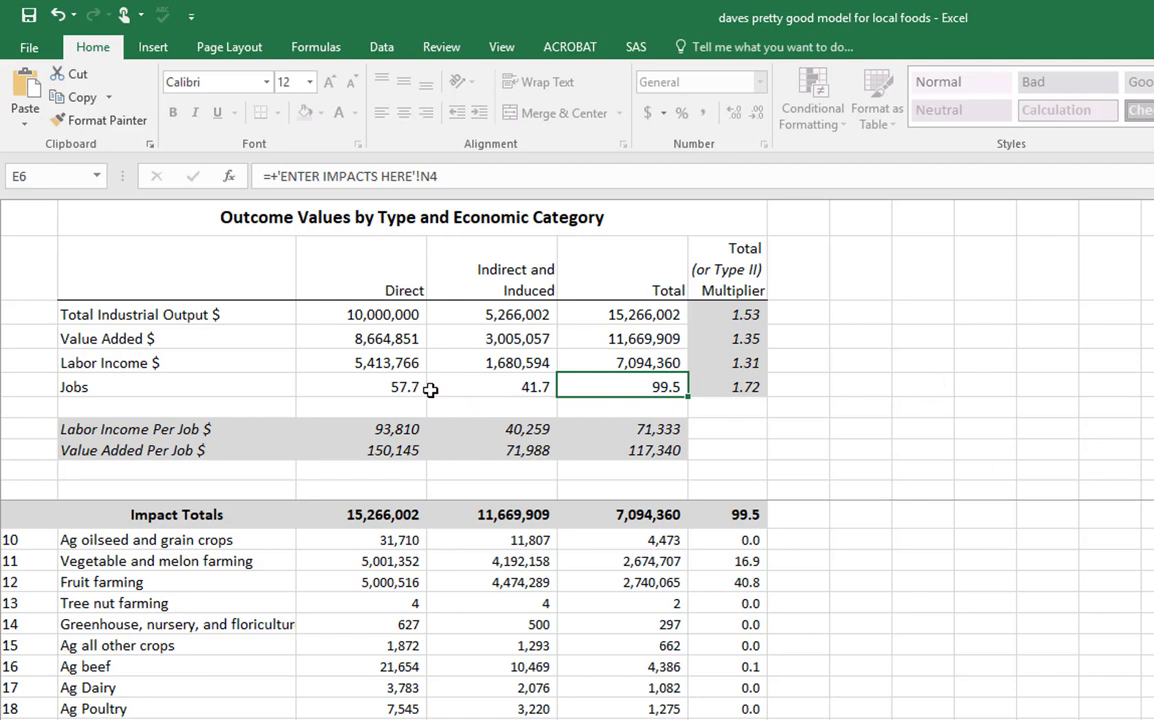
drag(415, 387, 614, 396)
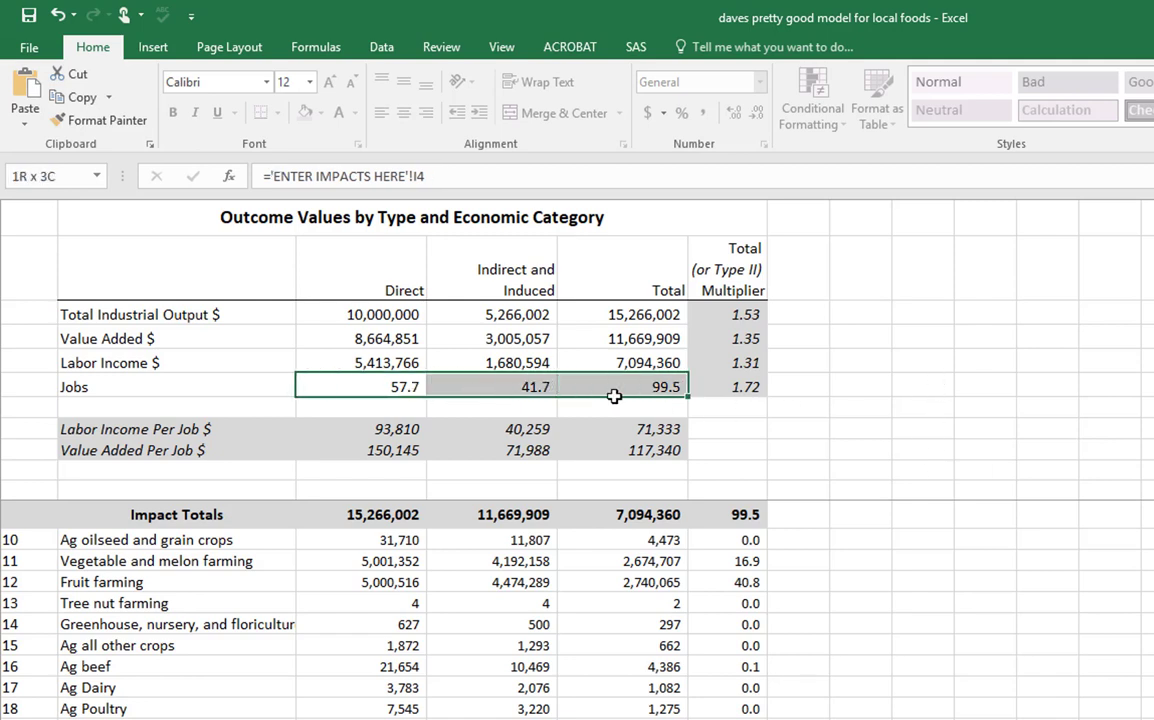
click(338, 363)
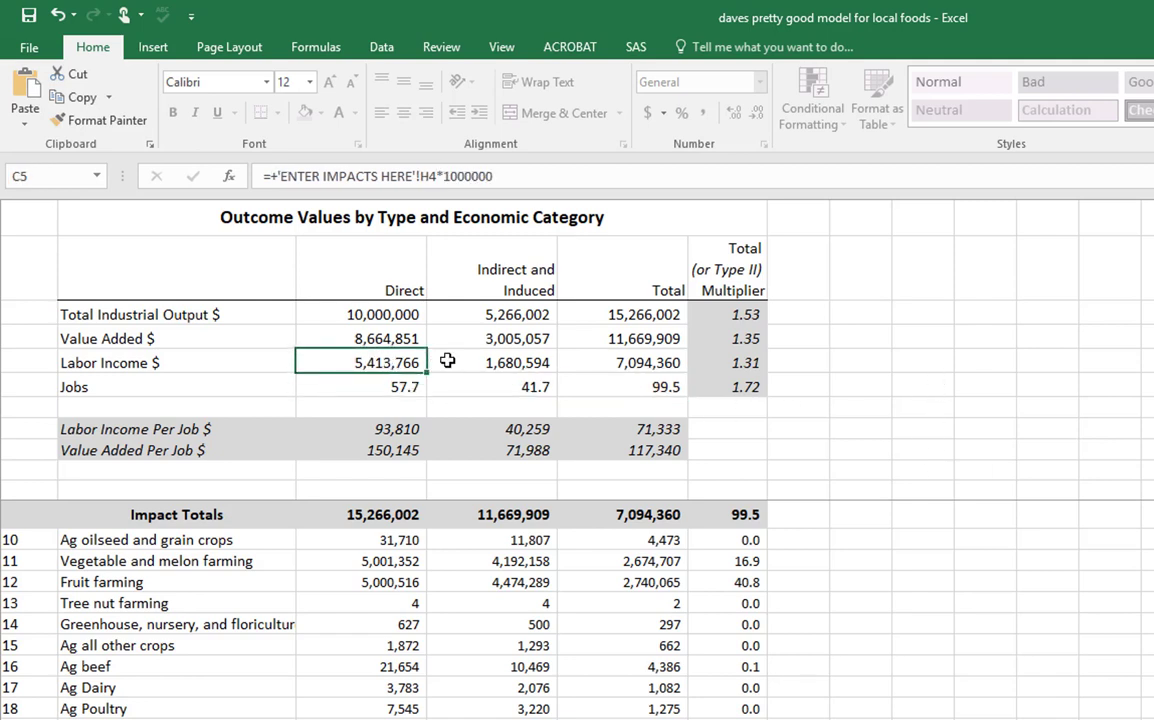
drag(447, 361, 660, 392)
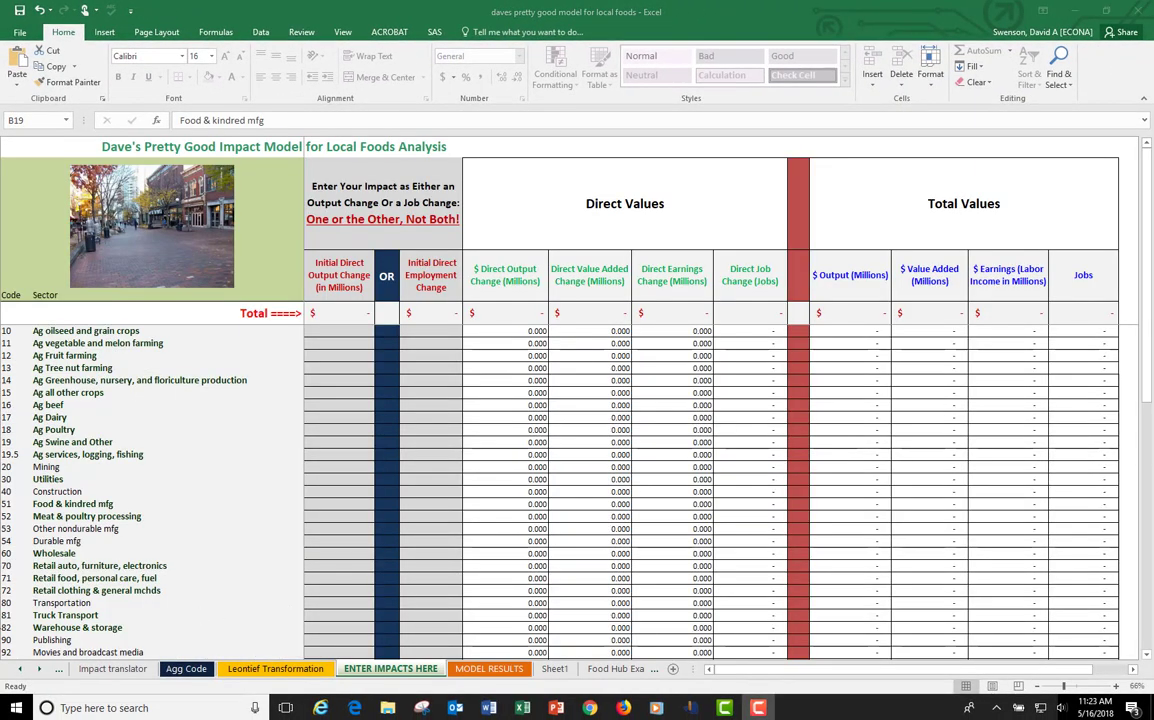
- Enter an initial direct output change of 100 million for Food & kindred mfg
click(86, 508)
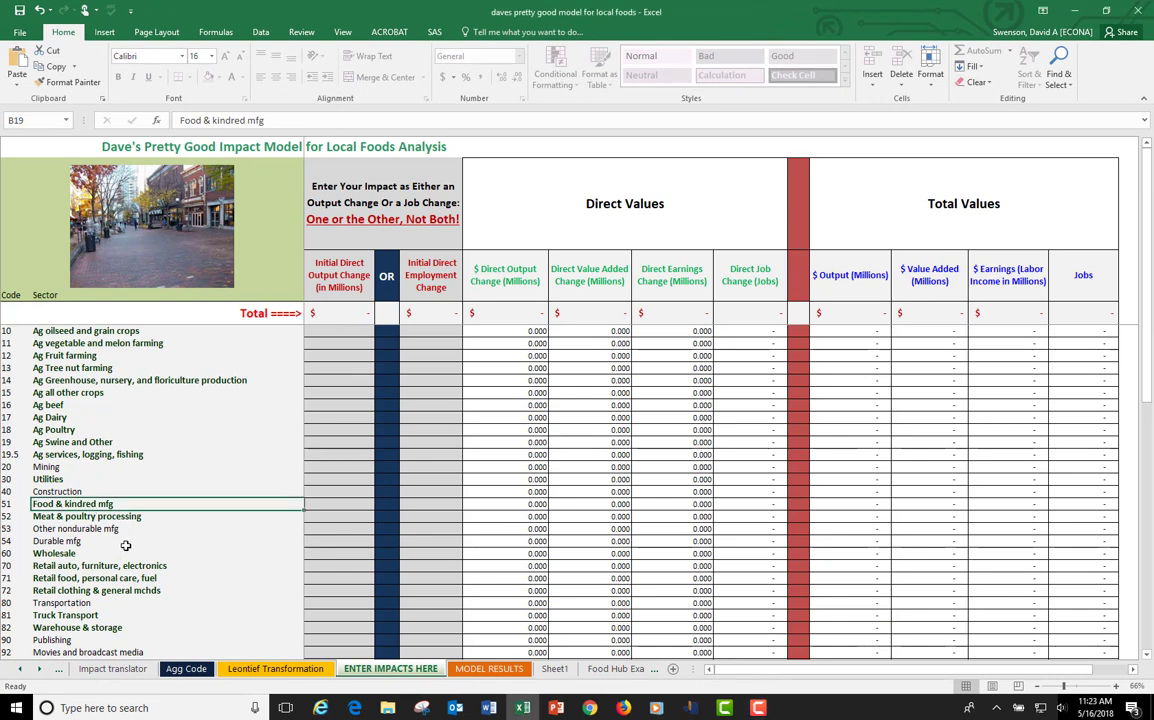
click(341, 505)
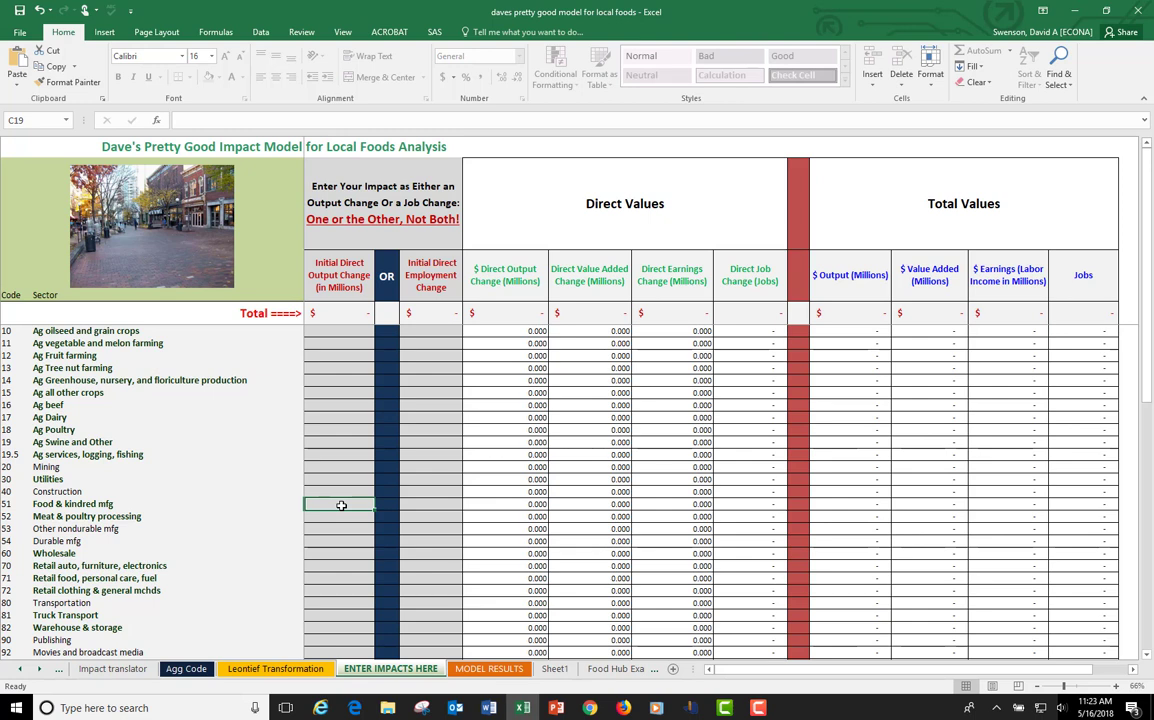
text(100)
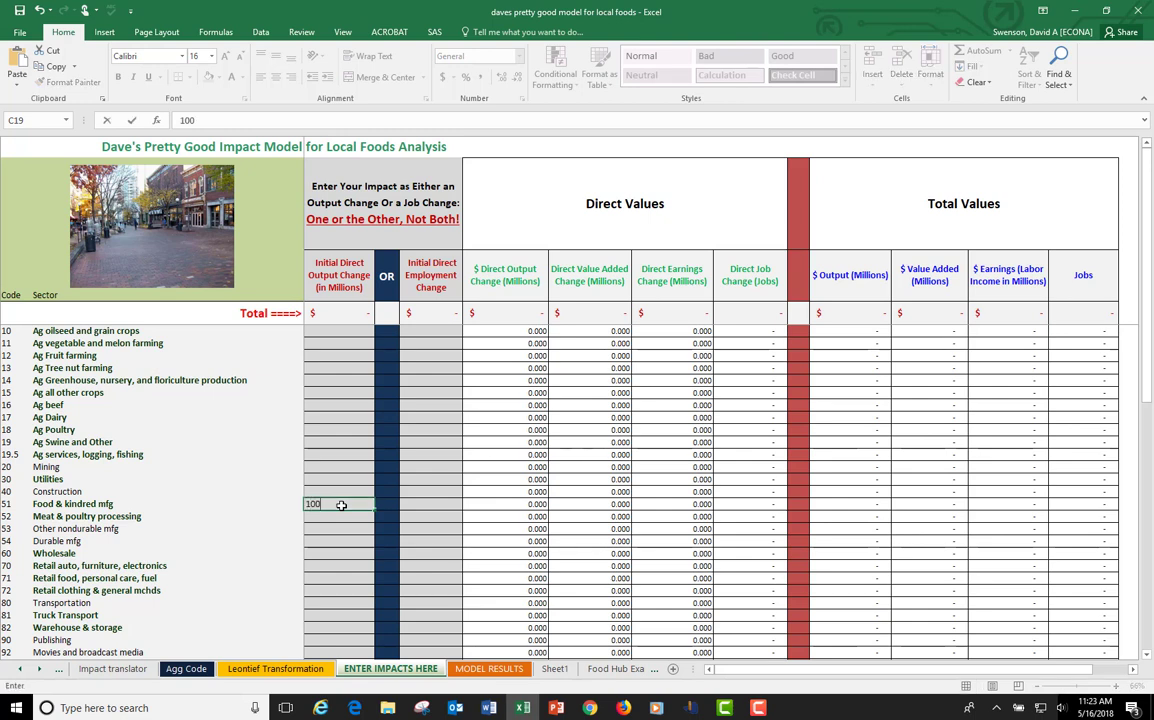
key(Return)
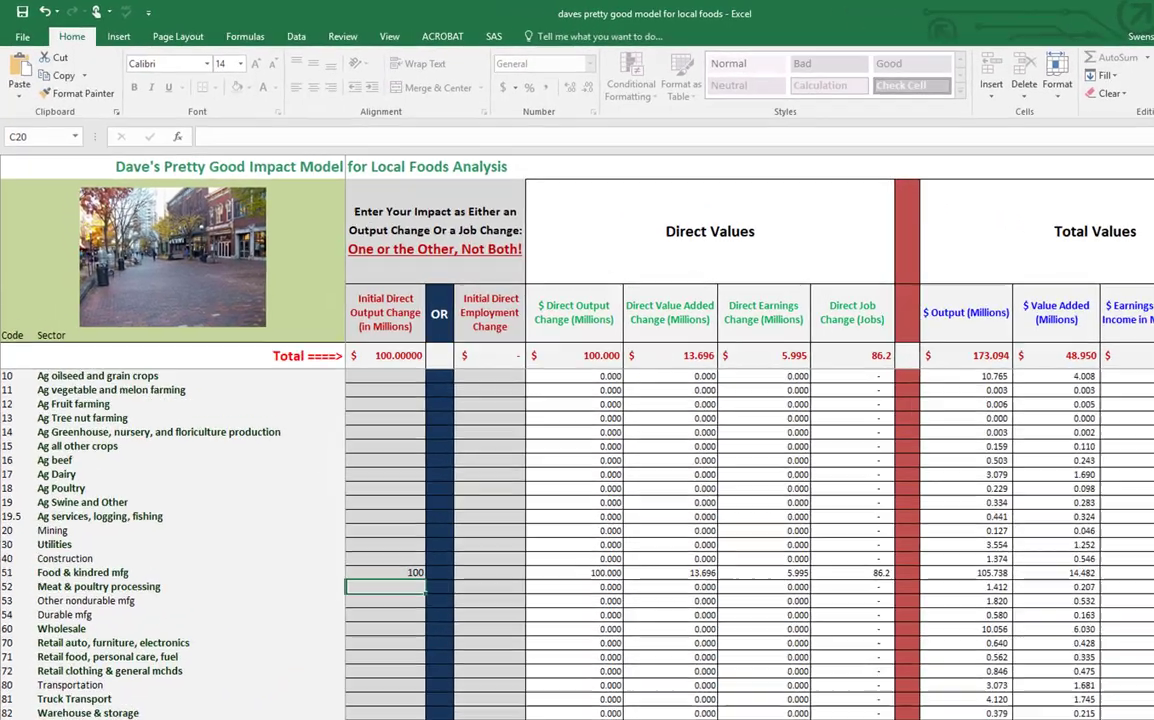
- Show the MODEL RESULTS sheet and compare direct output and jobs with the indirect and induced values for food manufacturing
click(489, 668)
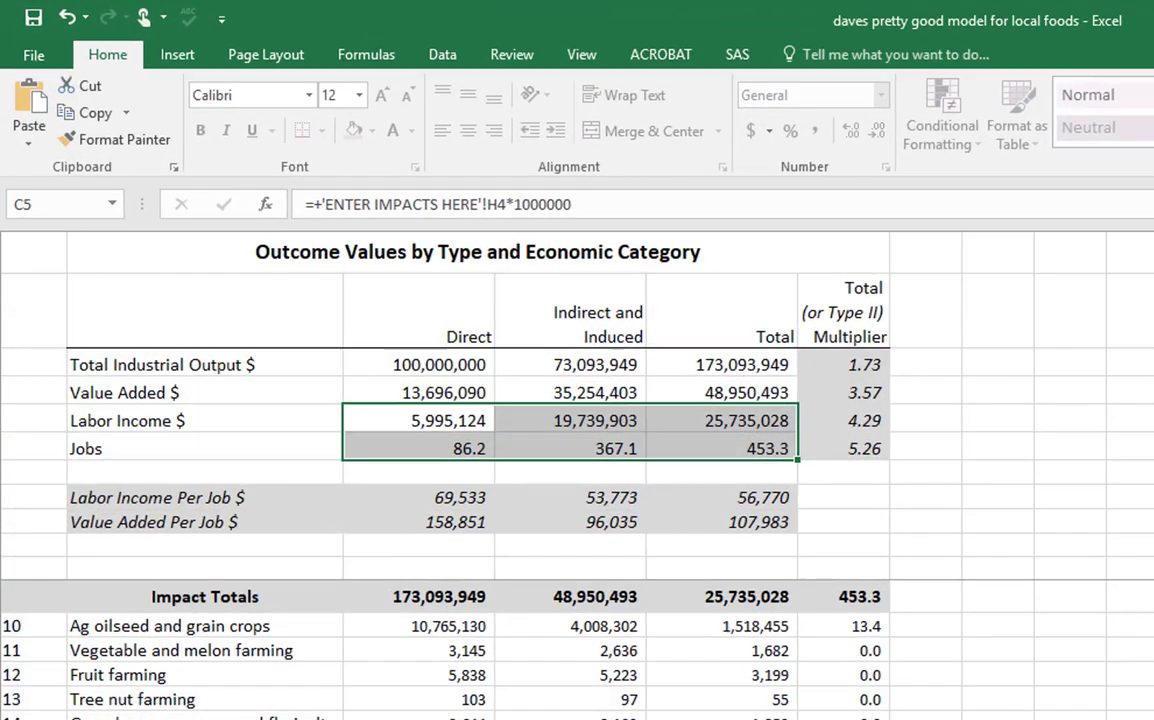
click(482, 383)
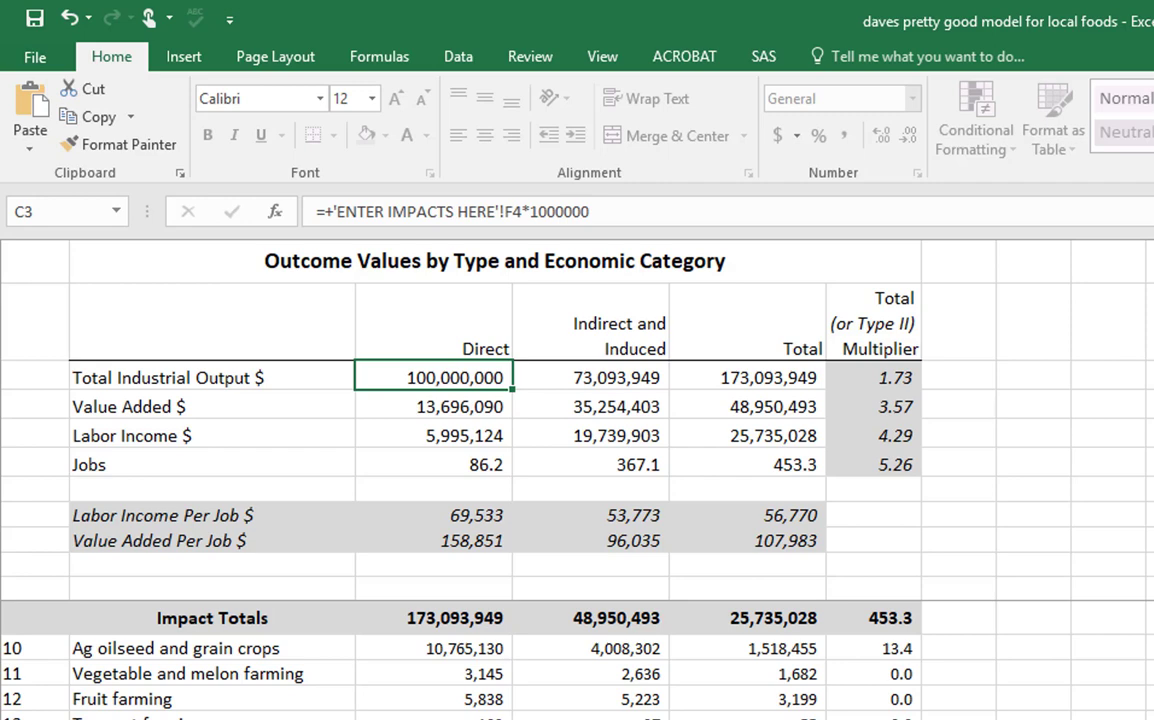
click(484, 466)
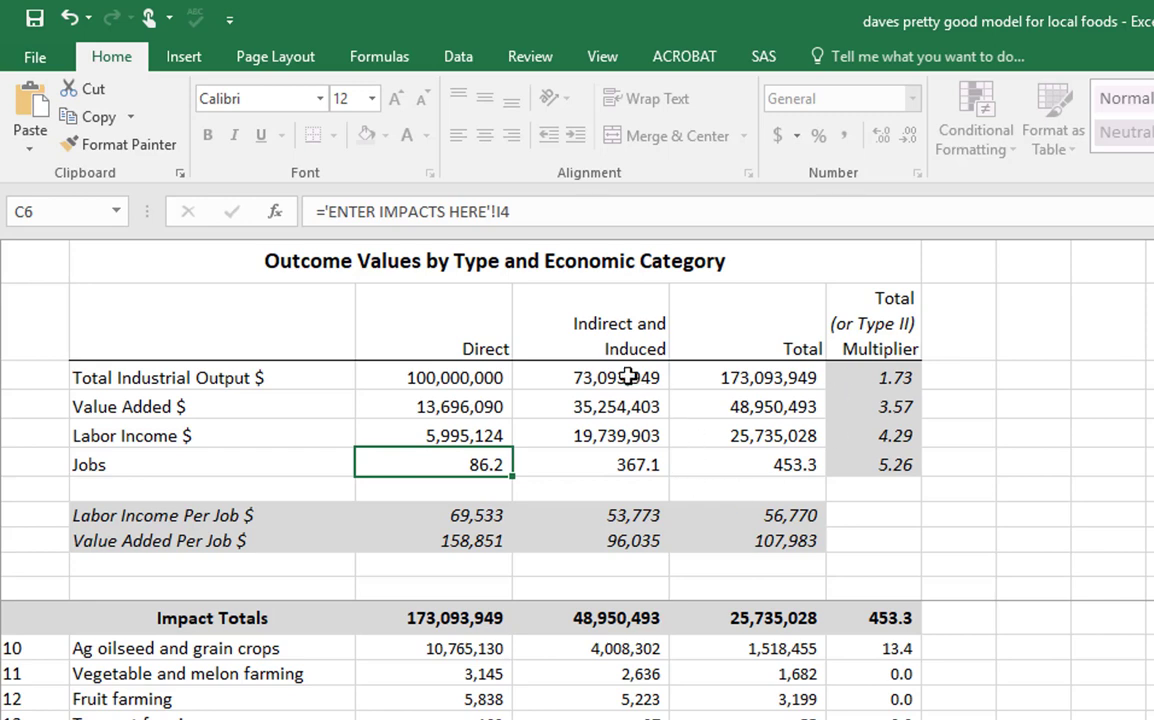
drag(627, 376, 631, 464)
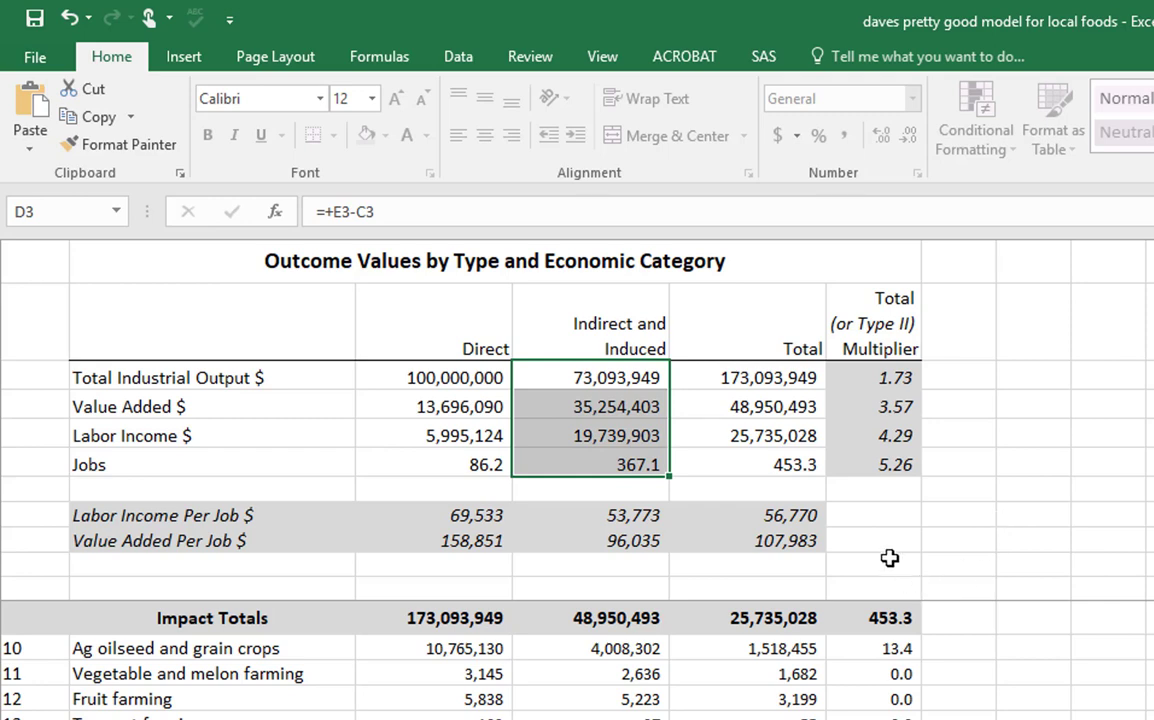
- Examine the indirect and induced jobs along with the jobs and labor income multipliers for food manufacturing
click(650, 465)
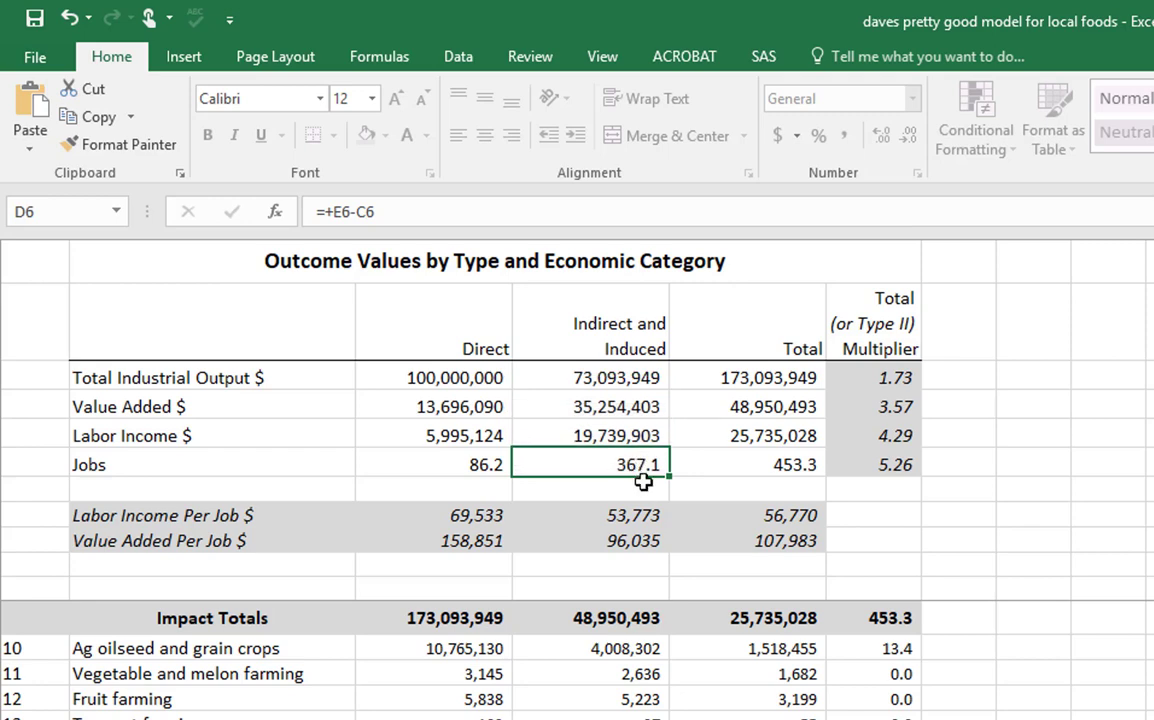
click(895, 460)
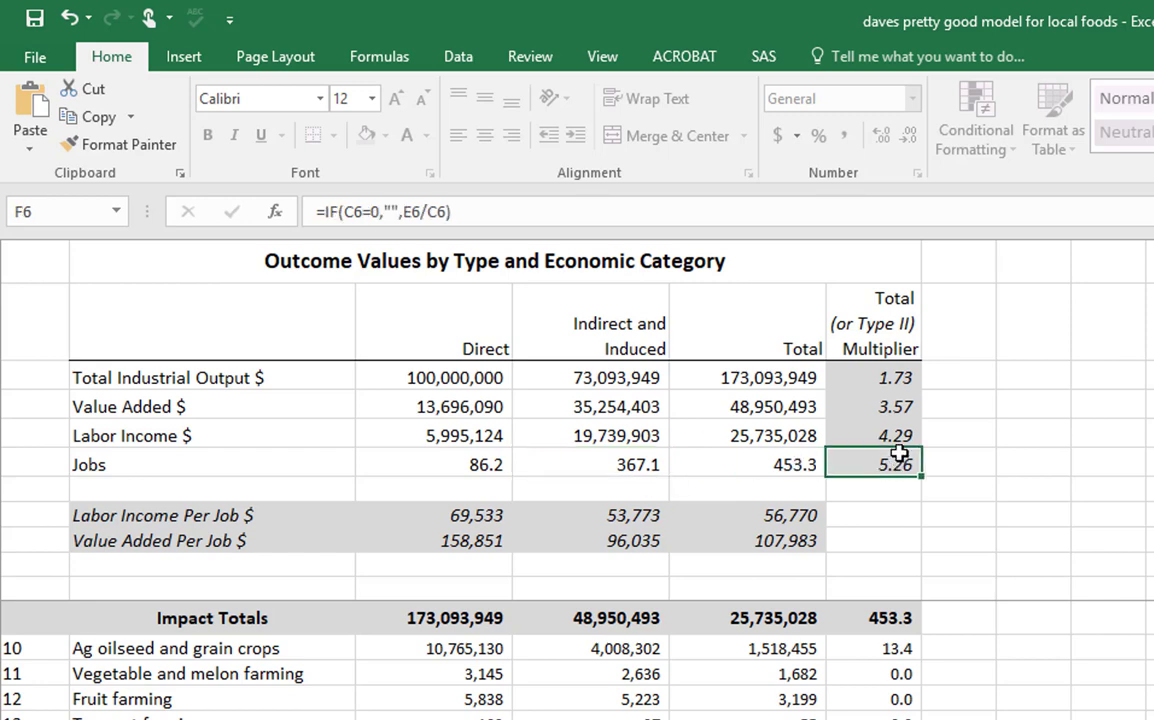
click(899, 437)
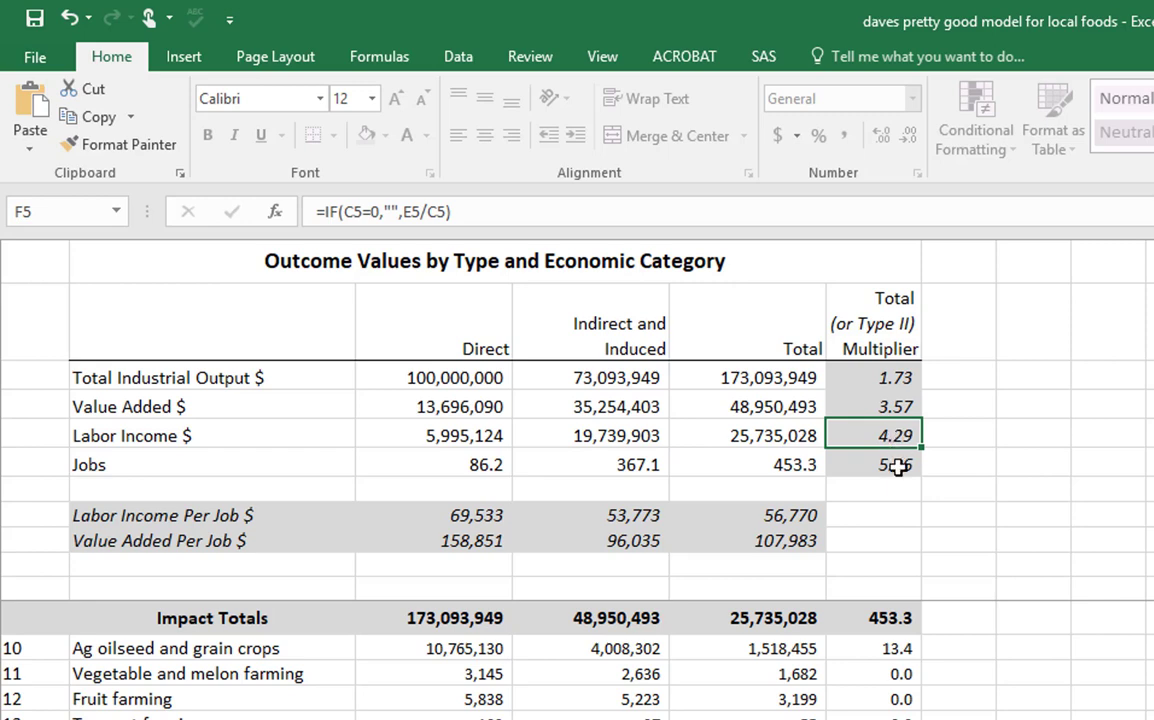
click(897, 465)
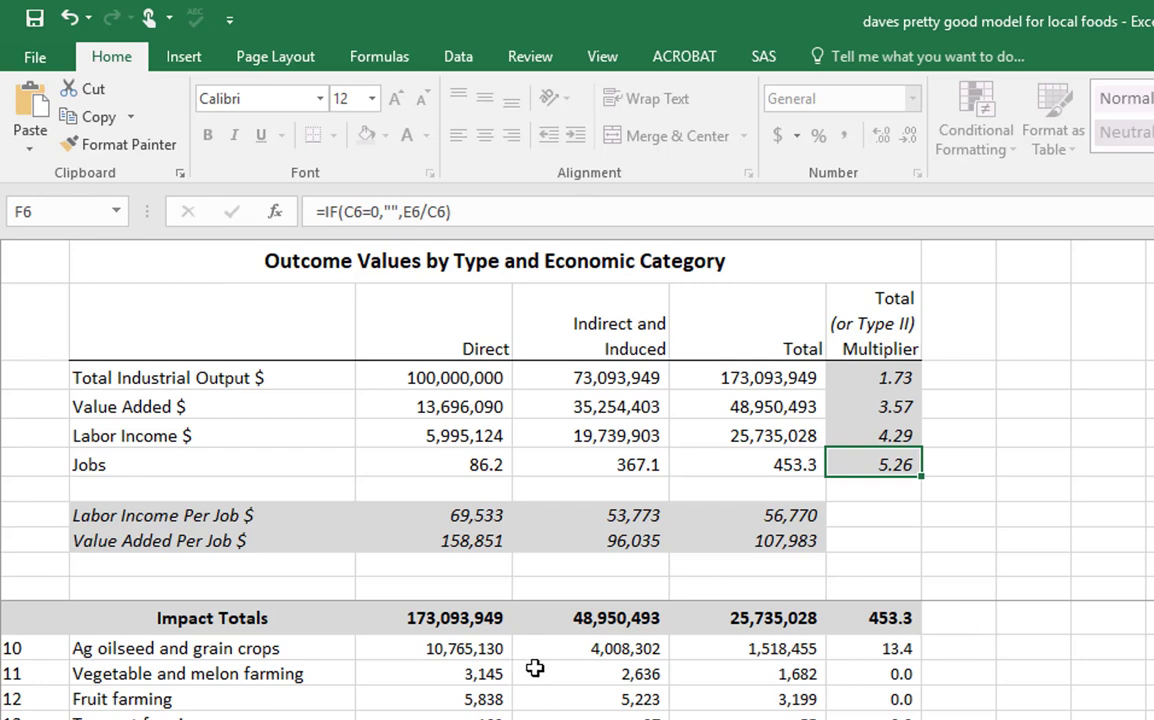
- Examine the Ag oilseed and grain crops impact row, and compare direct Total Industrial Output with total jobs
drag(467, 650, 849, 654)
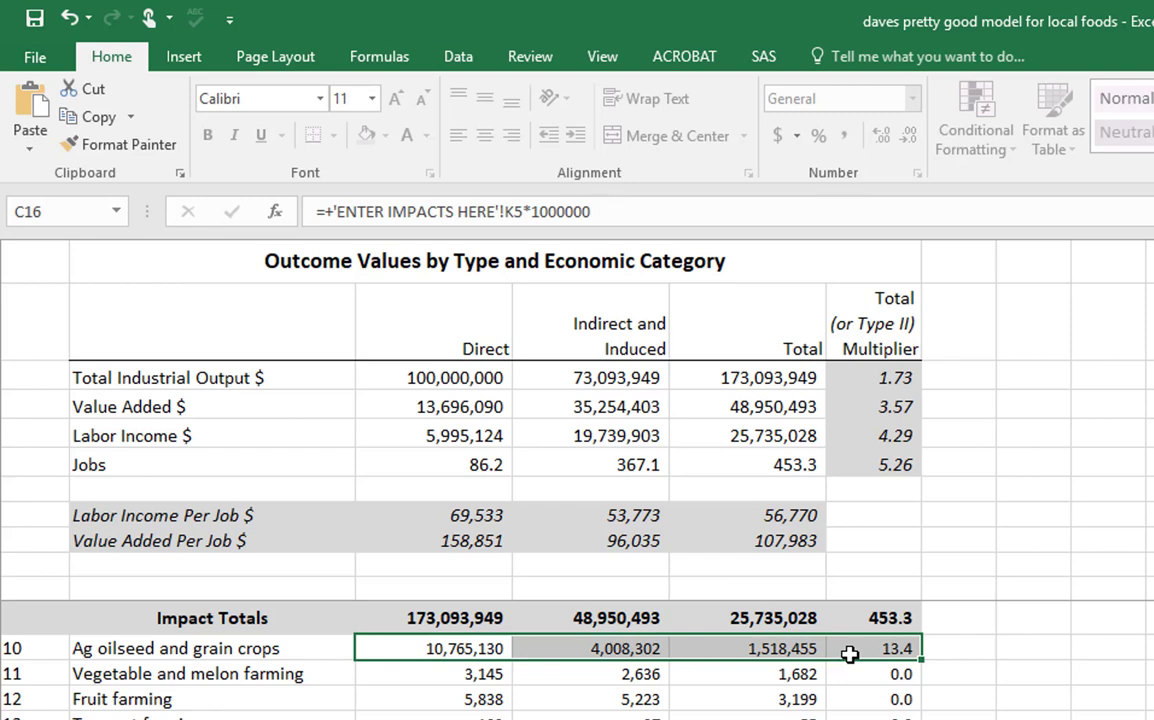
click(480, 377)
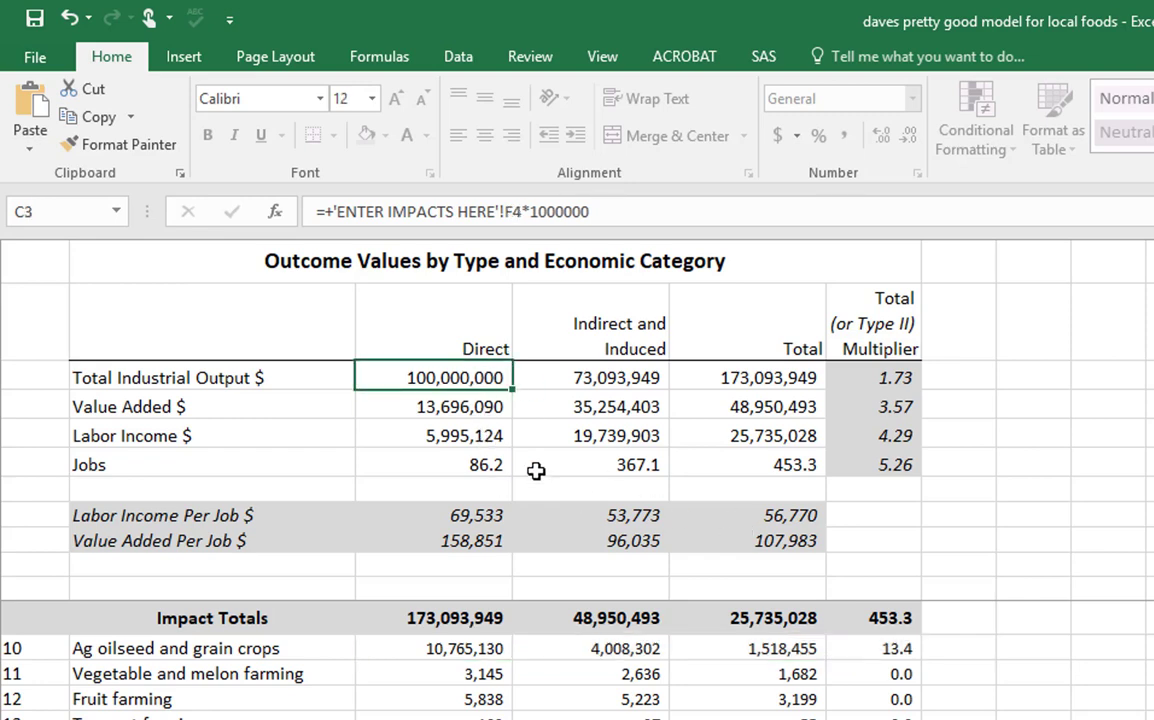
click(737, 464)
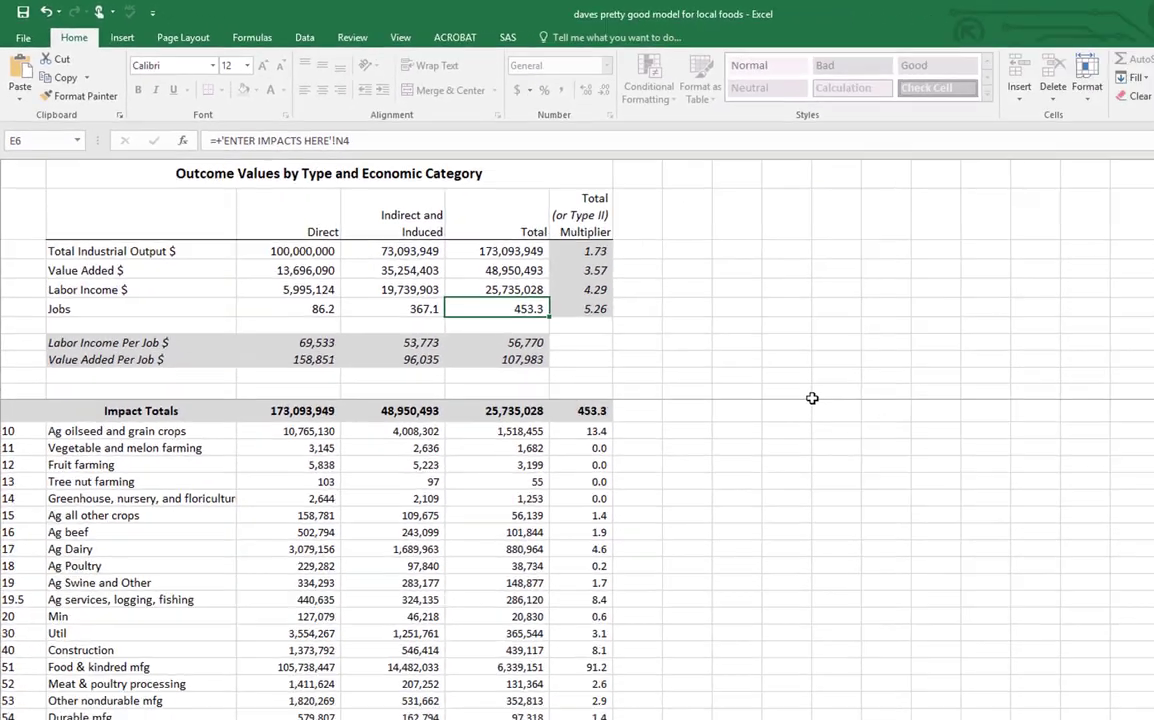
- Return to the ENTER IMPACTS HERE sheet and review the wholesale and retail sectors, including the Retail food, personal care, fuel output entry
key(ctrl+Page_Up)
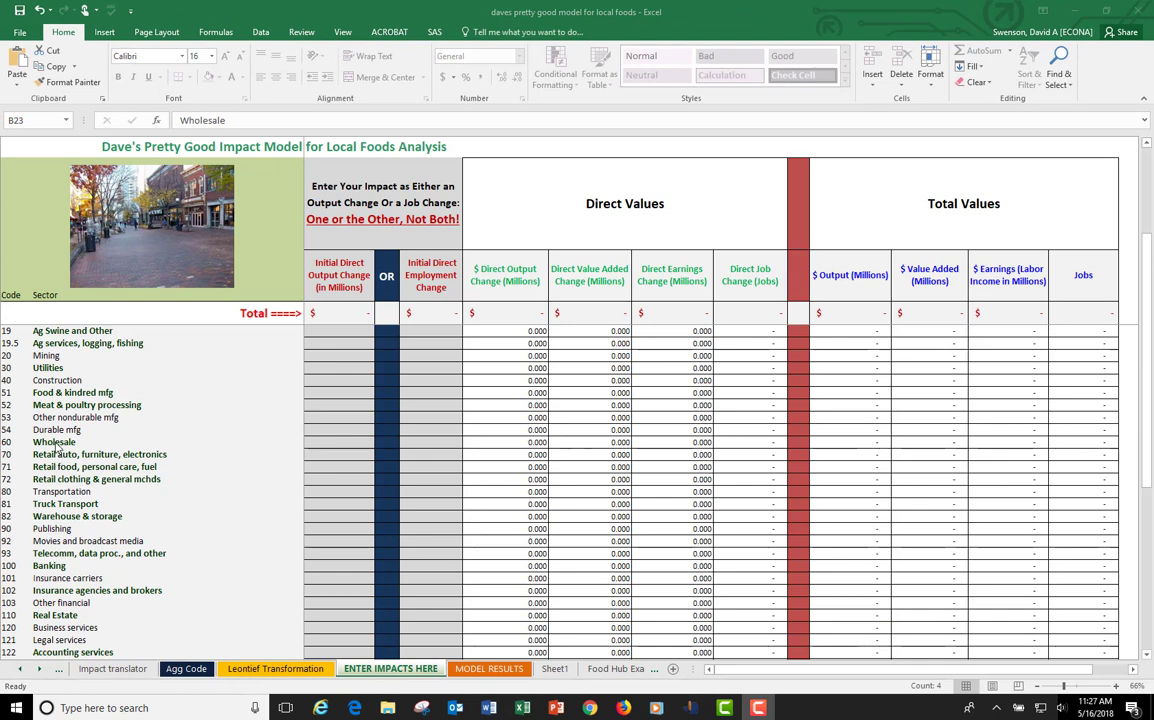
drag(57, 447, 150, 478)
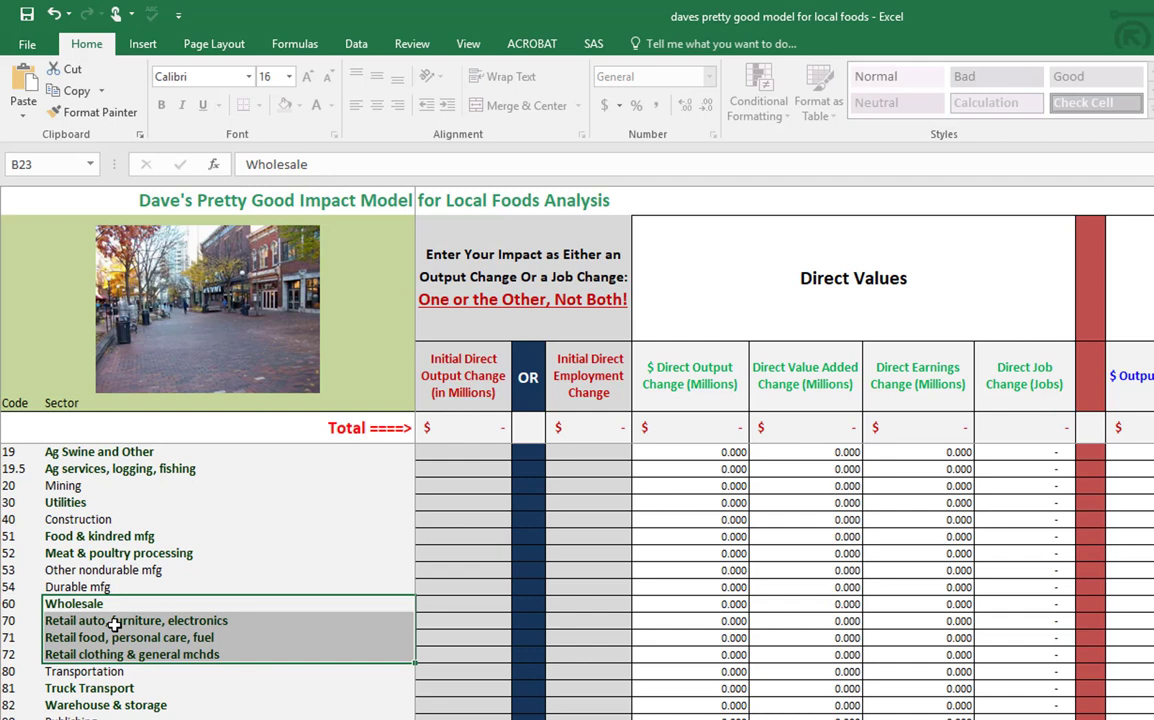
click(118, 640)
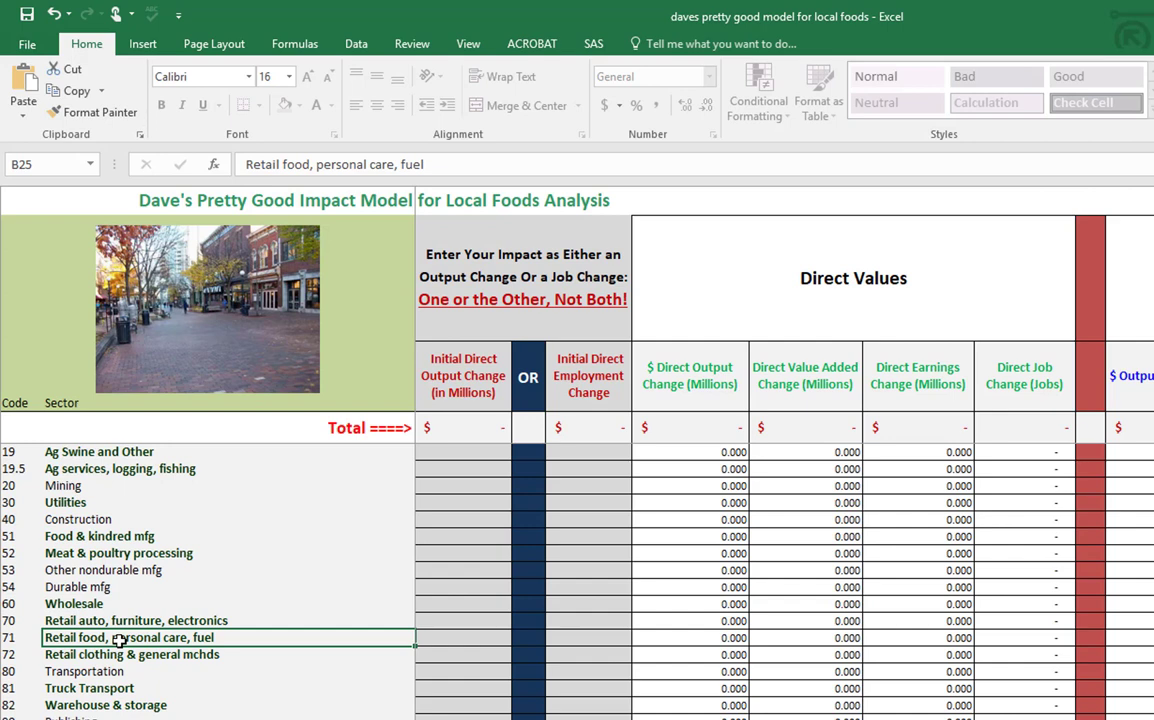
click(461, 641)
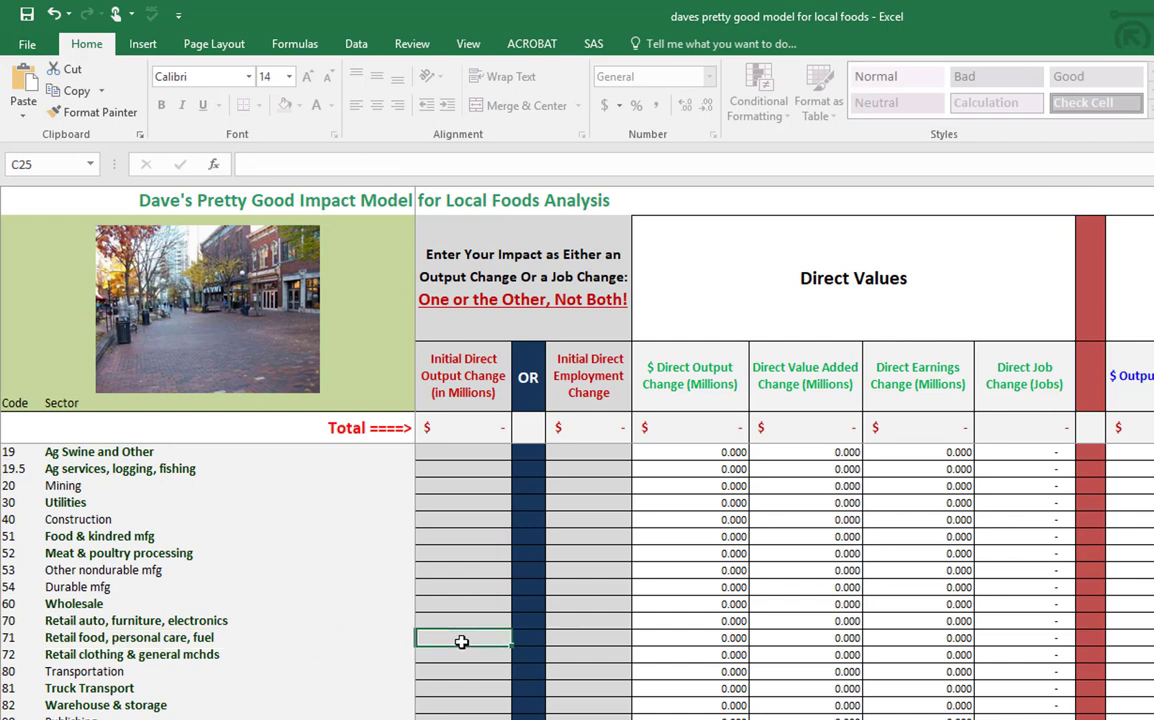
drag(78, 606, 80, 648)
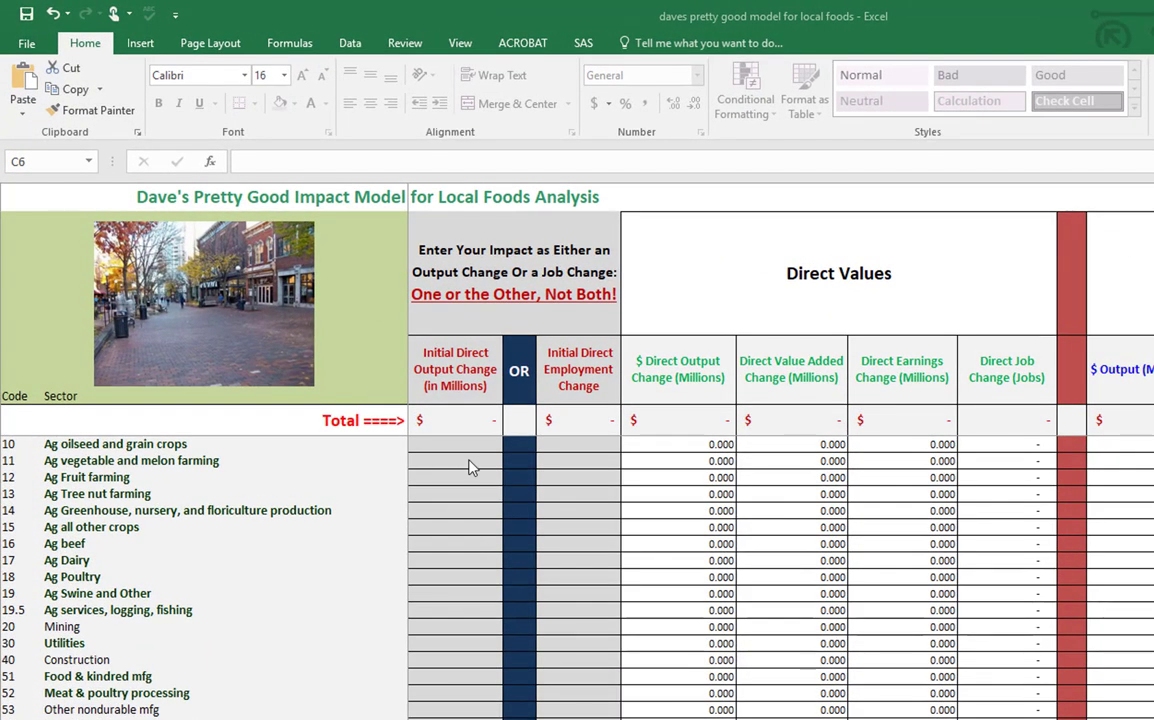
- Enter initial direct output changes of 8.89 million for Ag vegetable and melon farming and 15.69 million for Ag Fruit farming
click(475, 458)
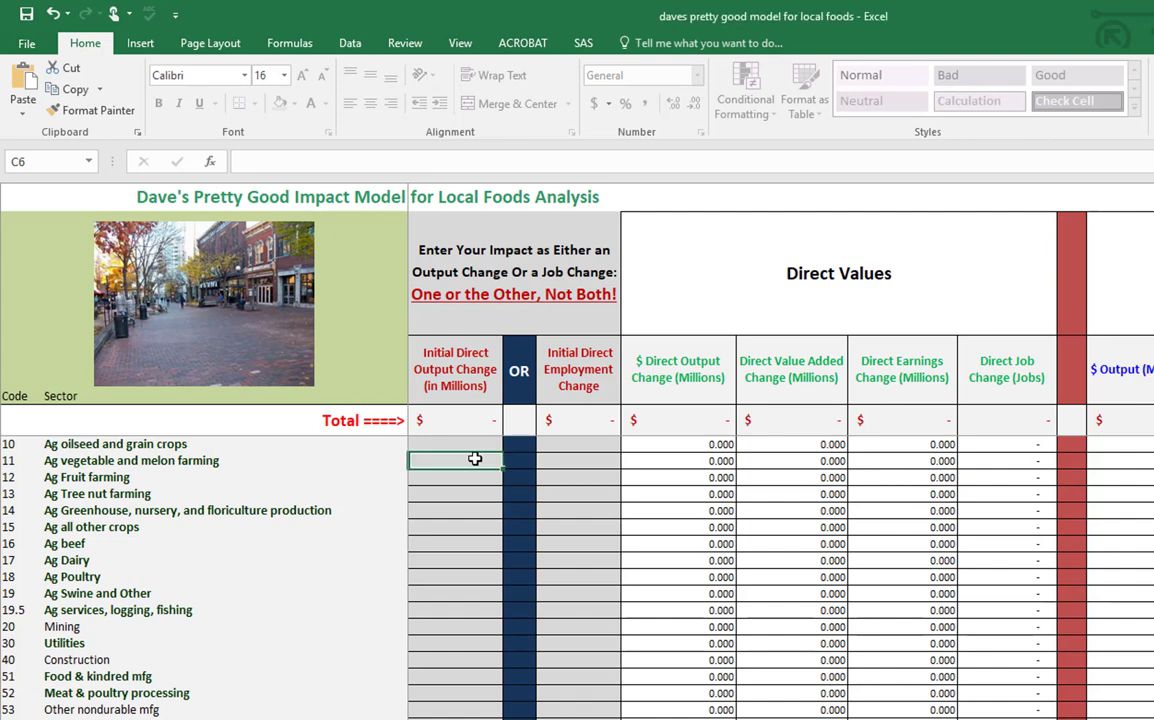
text(8.89)
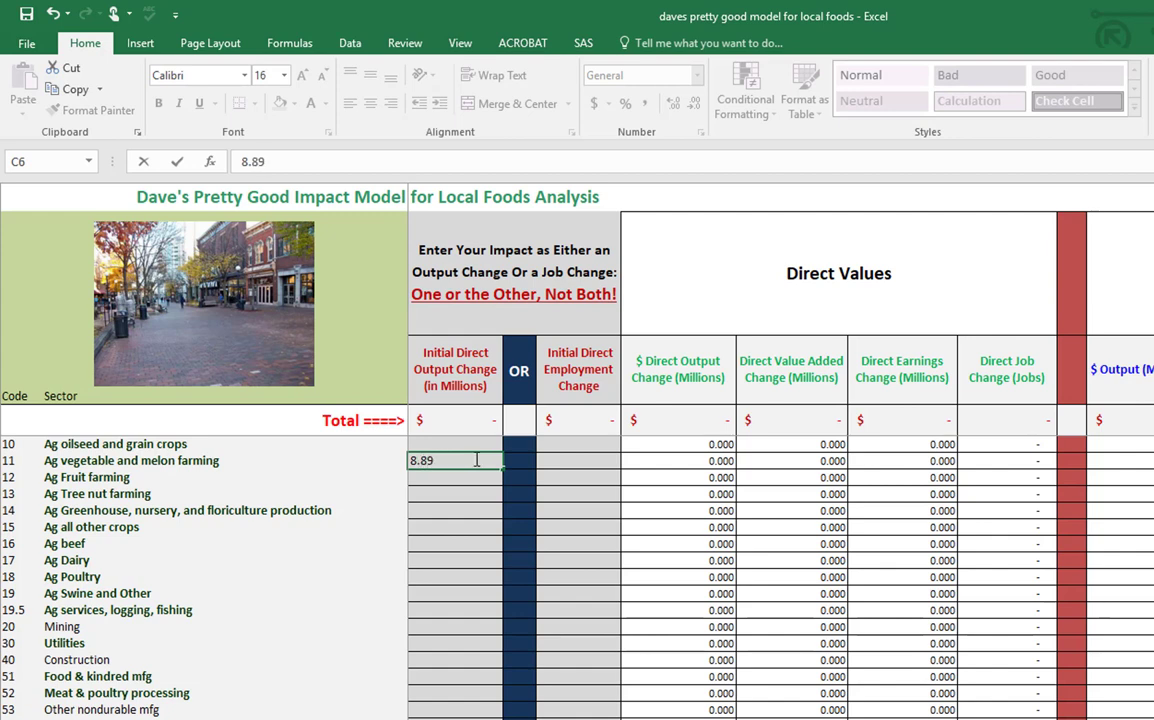
click(475, 483)
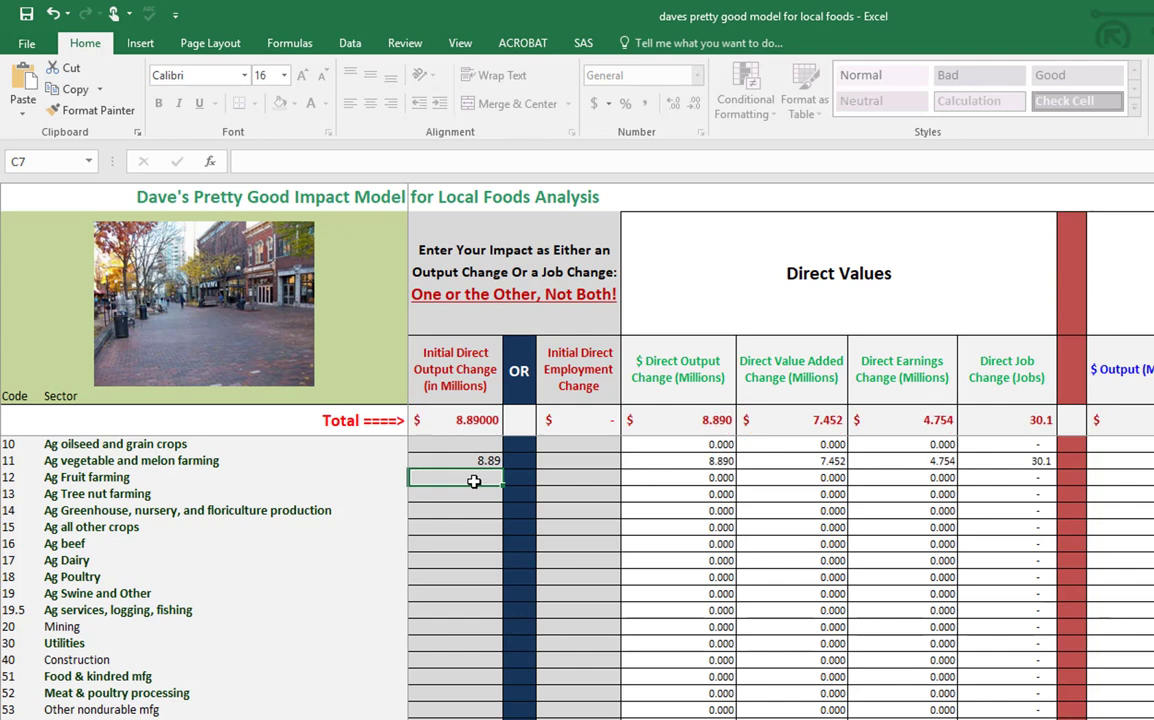
text(15.69)
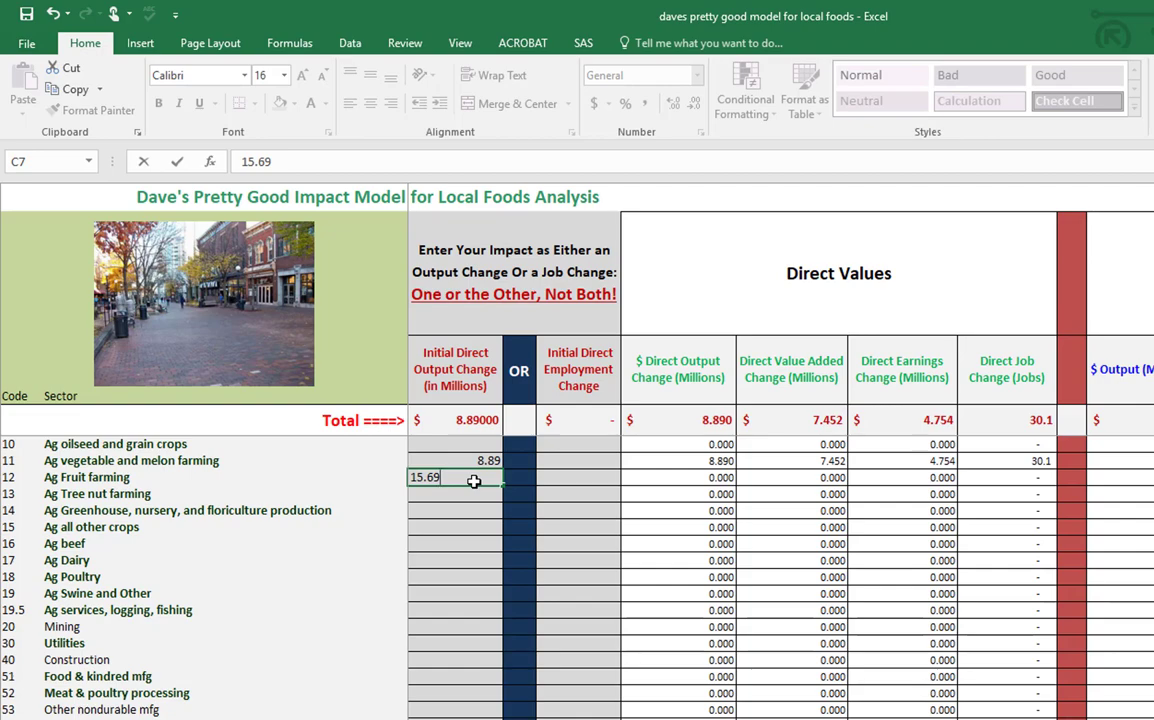
key(Return)
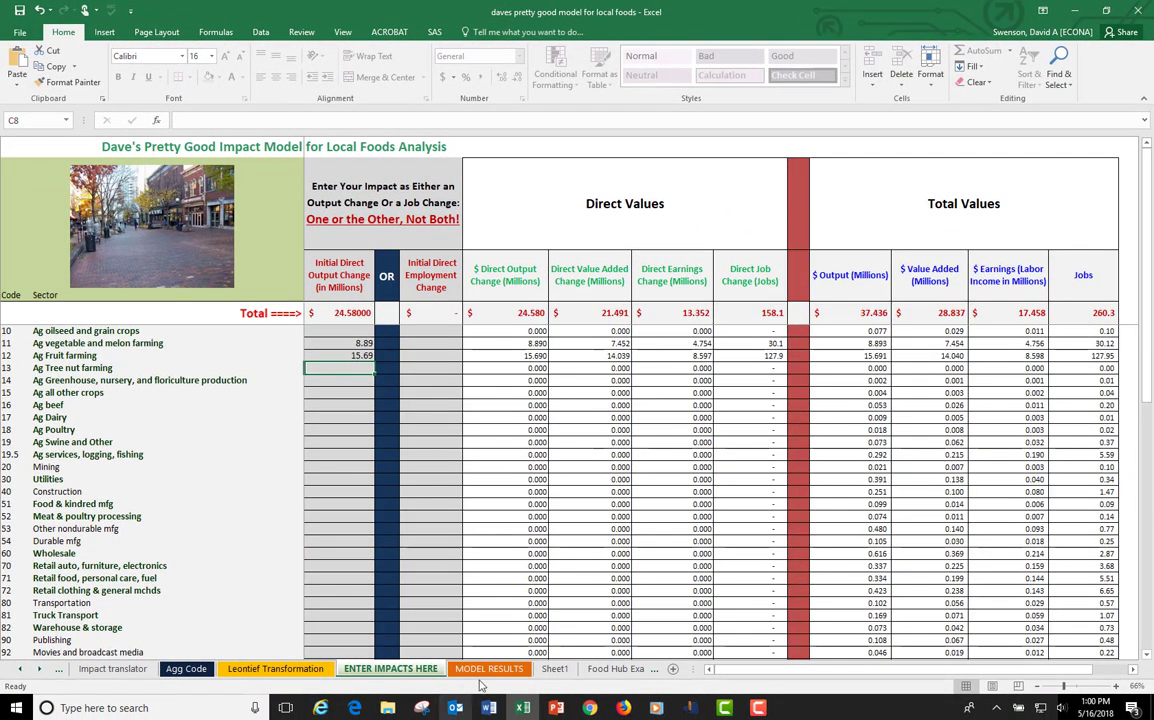
- Show the MODEL RESULTS sheet and examine the direct, indirect and induced, and total values for the new farming scenario
click(486, 669)
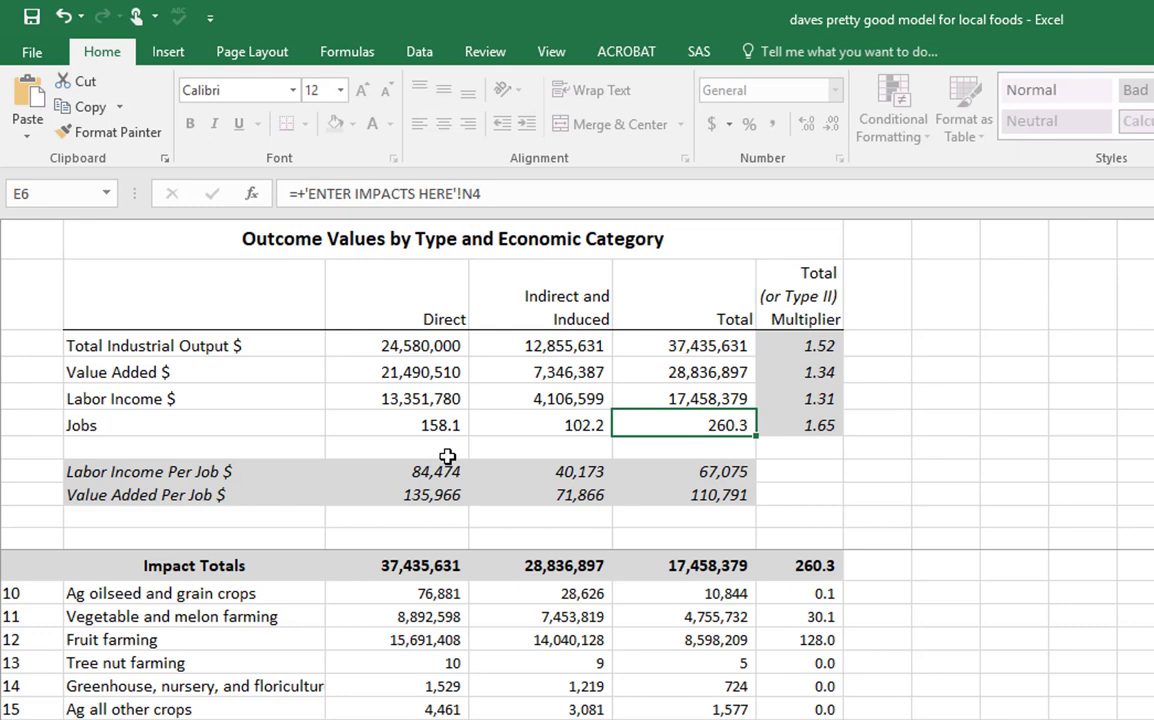
click(446, 346)
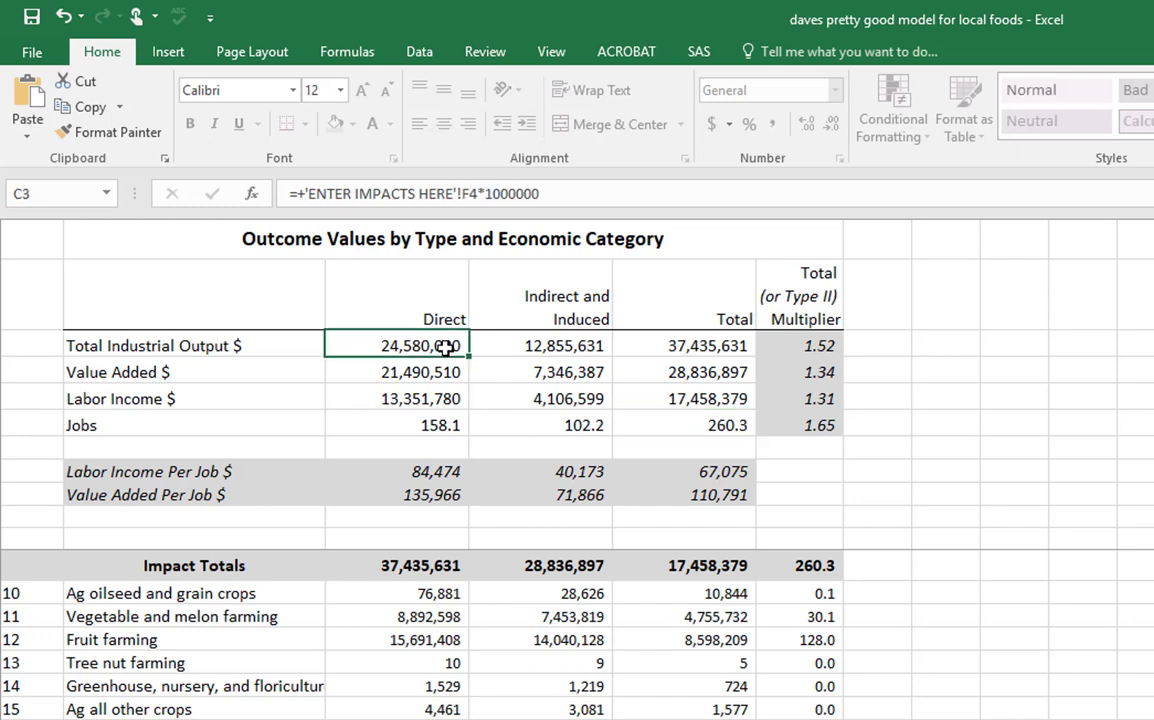
drag(446, 346, 450, 427)
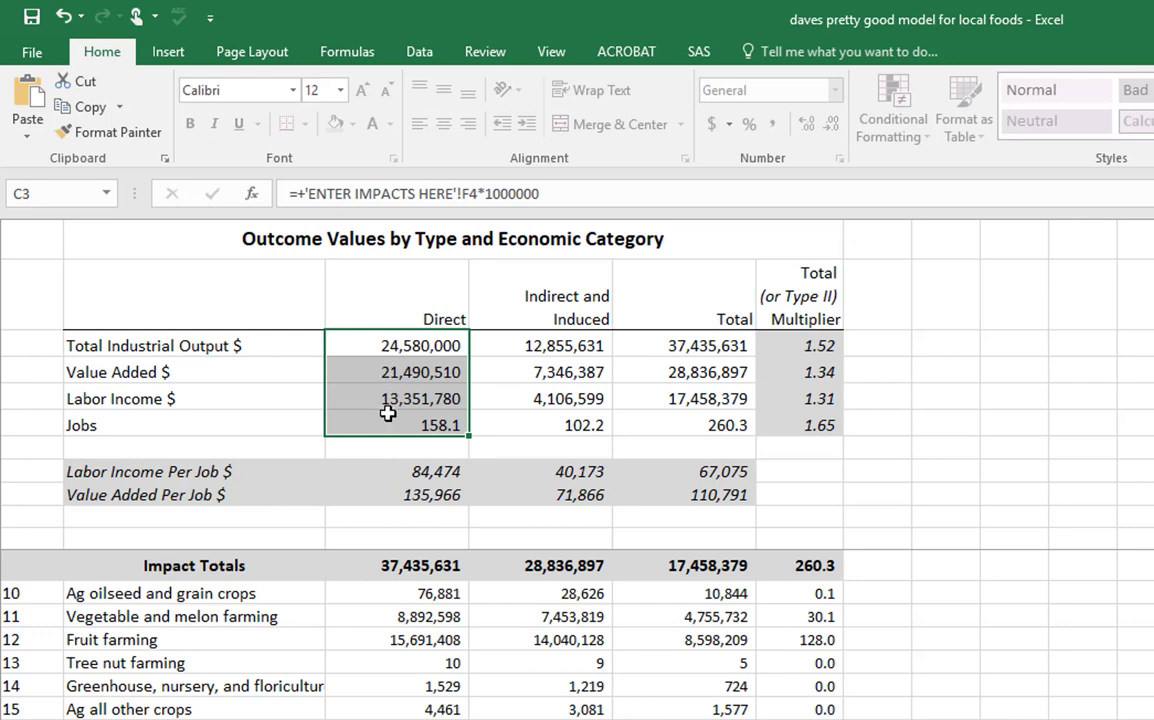
drag(555, 345, 566, 422)
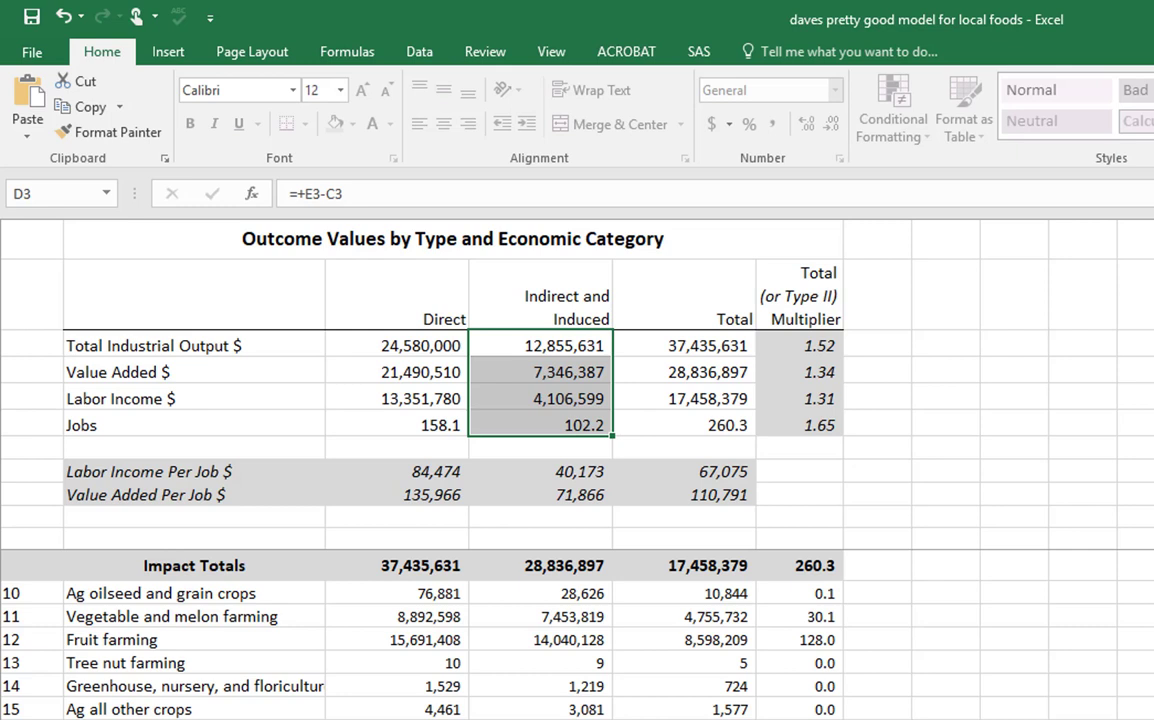
drag(734, 345, 734, 424)
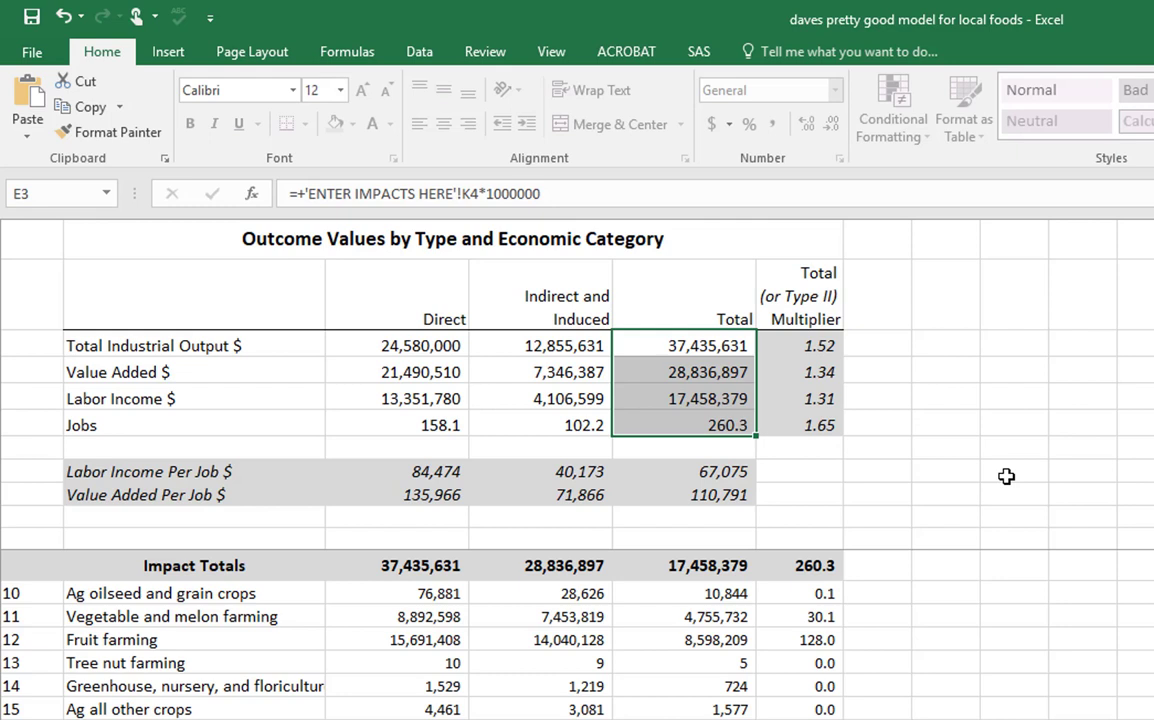
- Examine total output, value added, labor income and jobs individually, plus the multipliers for all four categories
click(657, 350)
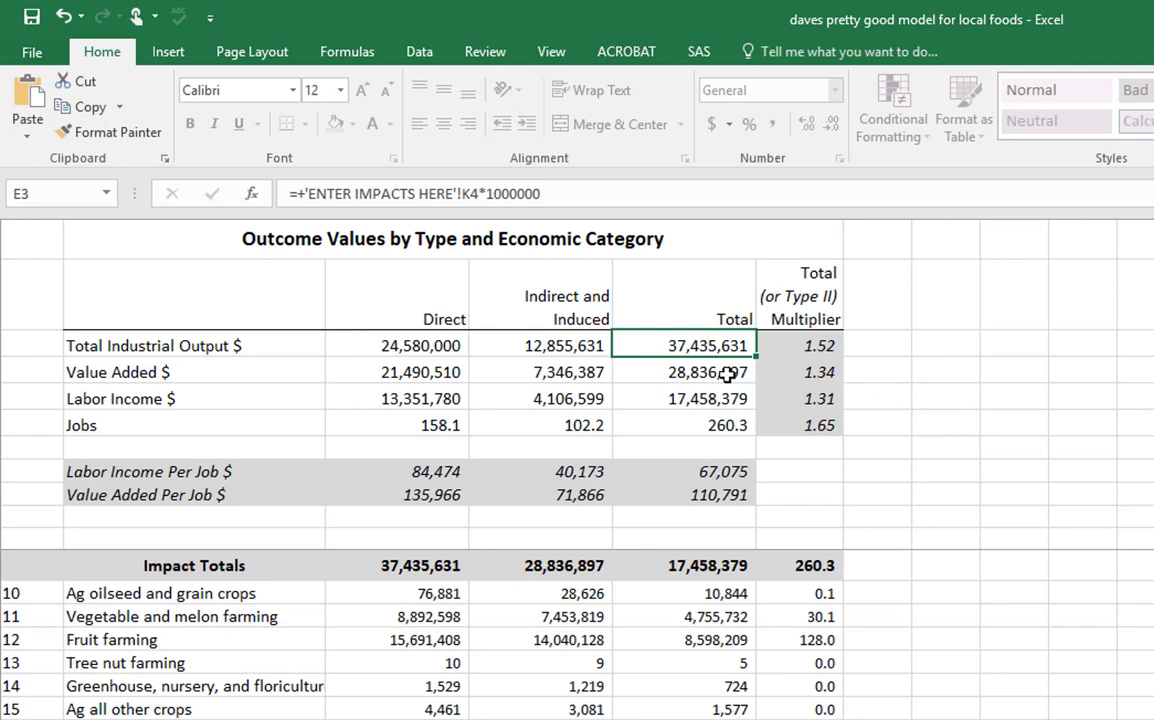
click(657, 372)
click(739, 396)
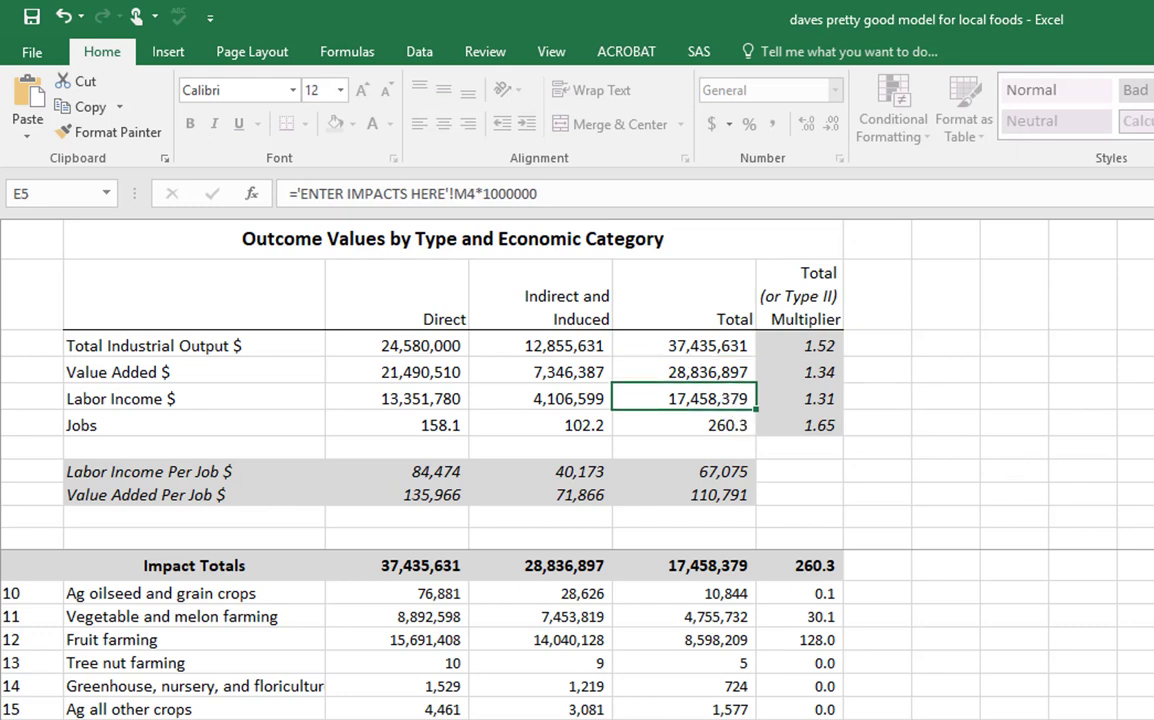
click(686, 428)
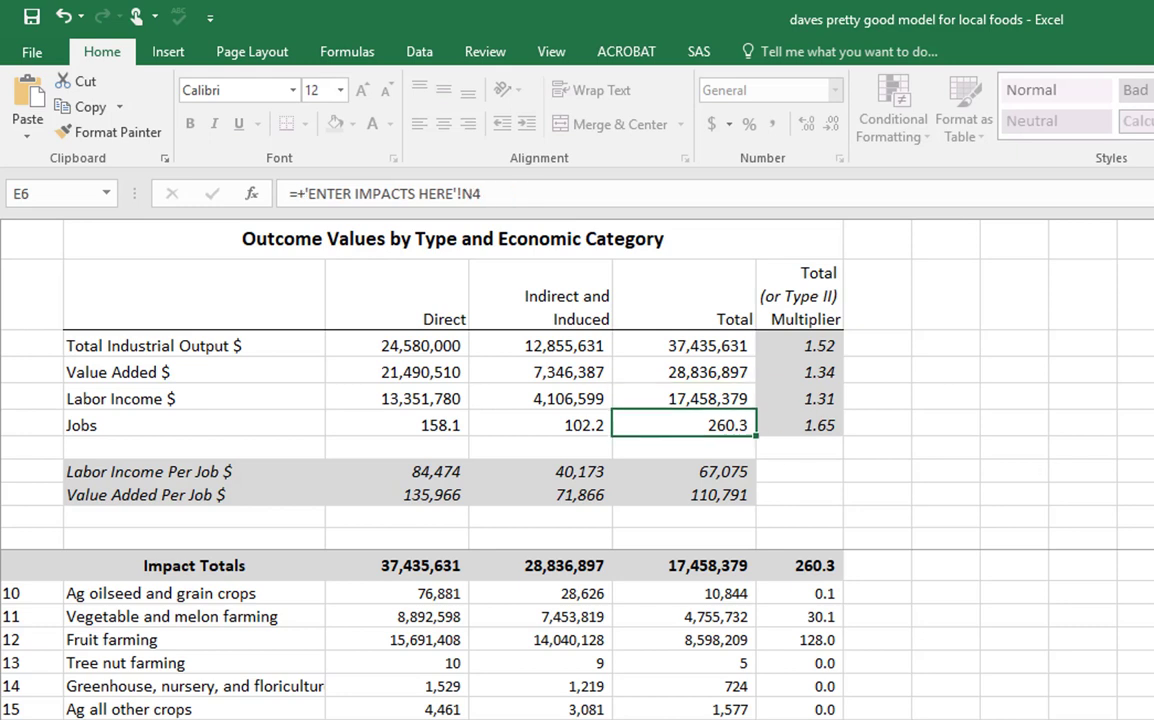
click(822, 346)
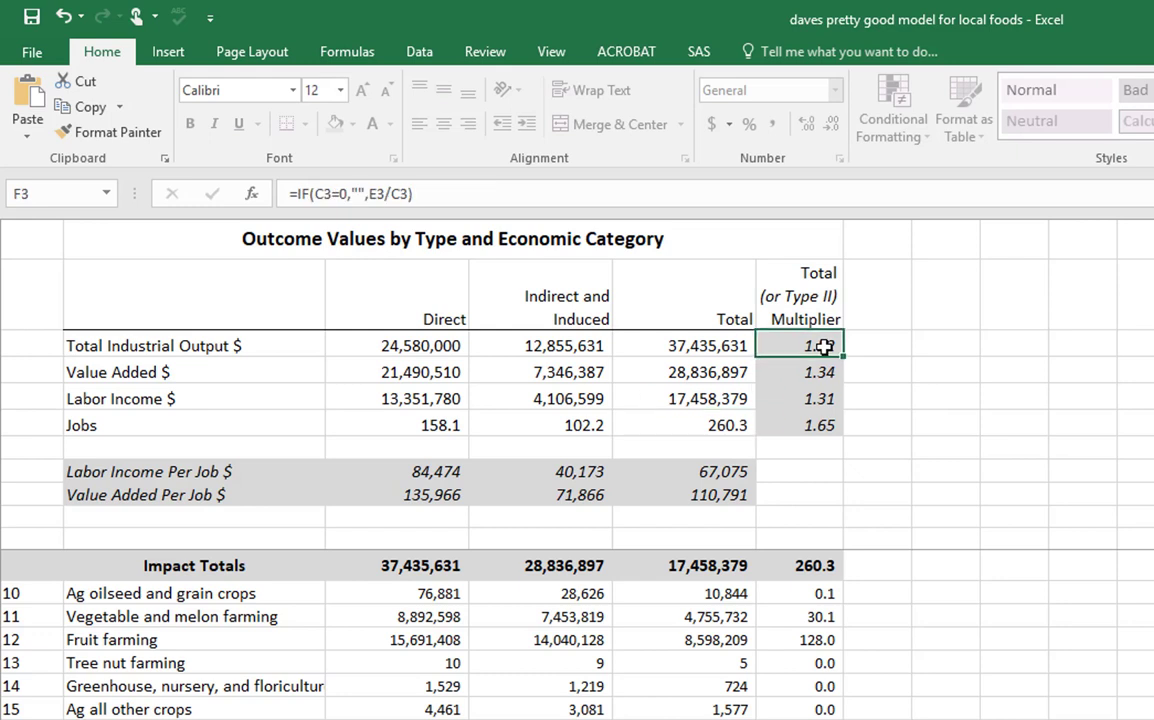
drag(822, 346, 816, 420)
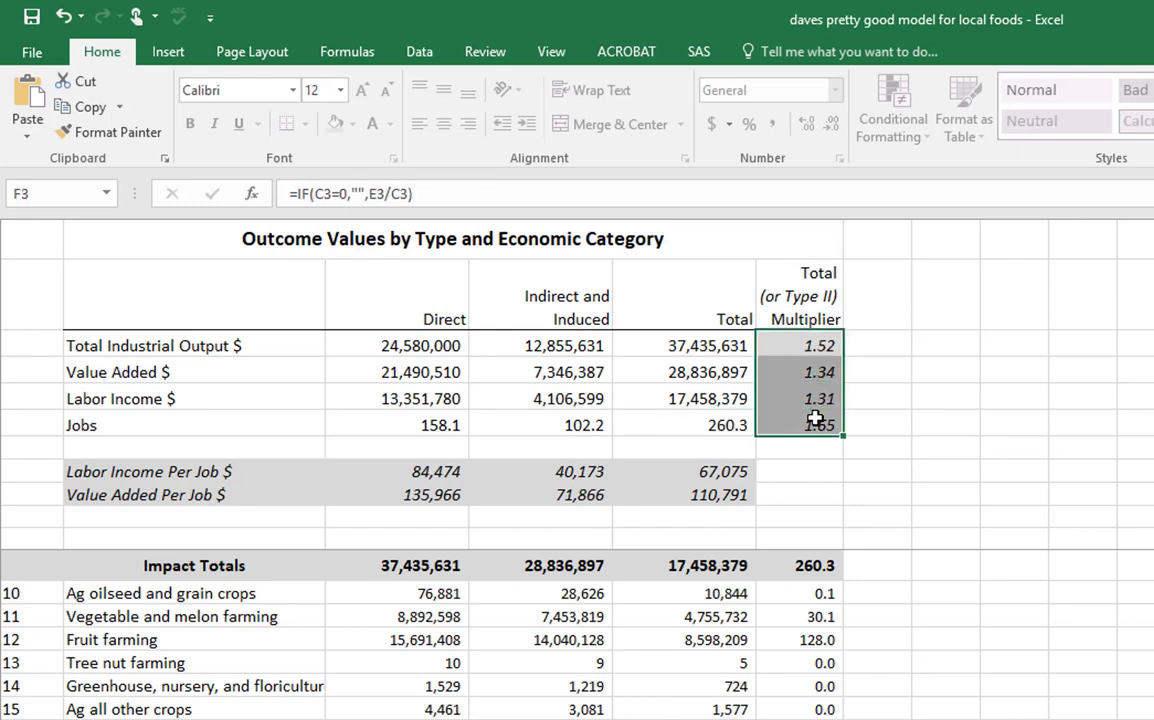